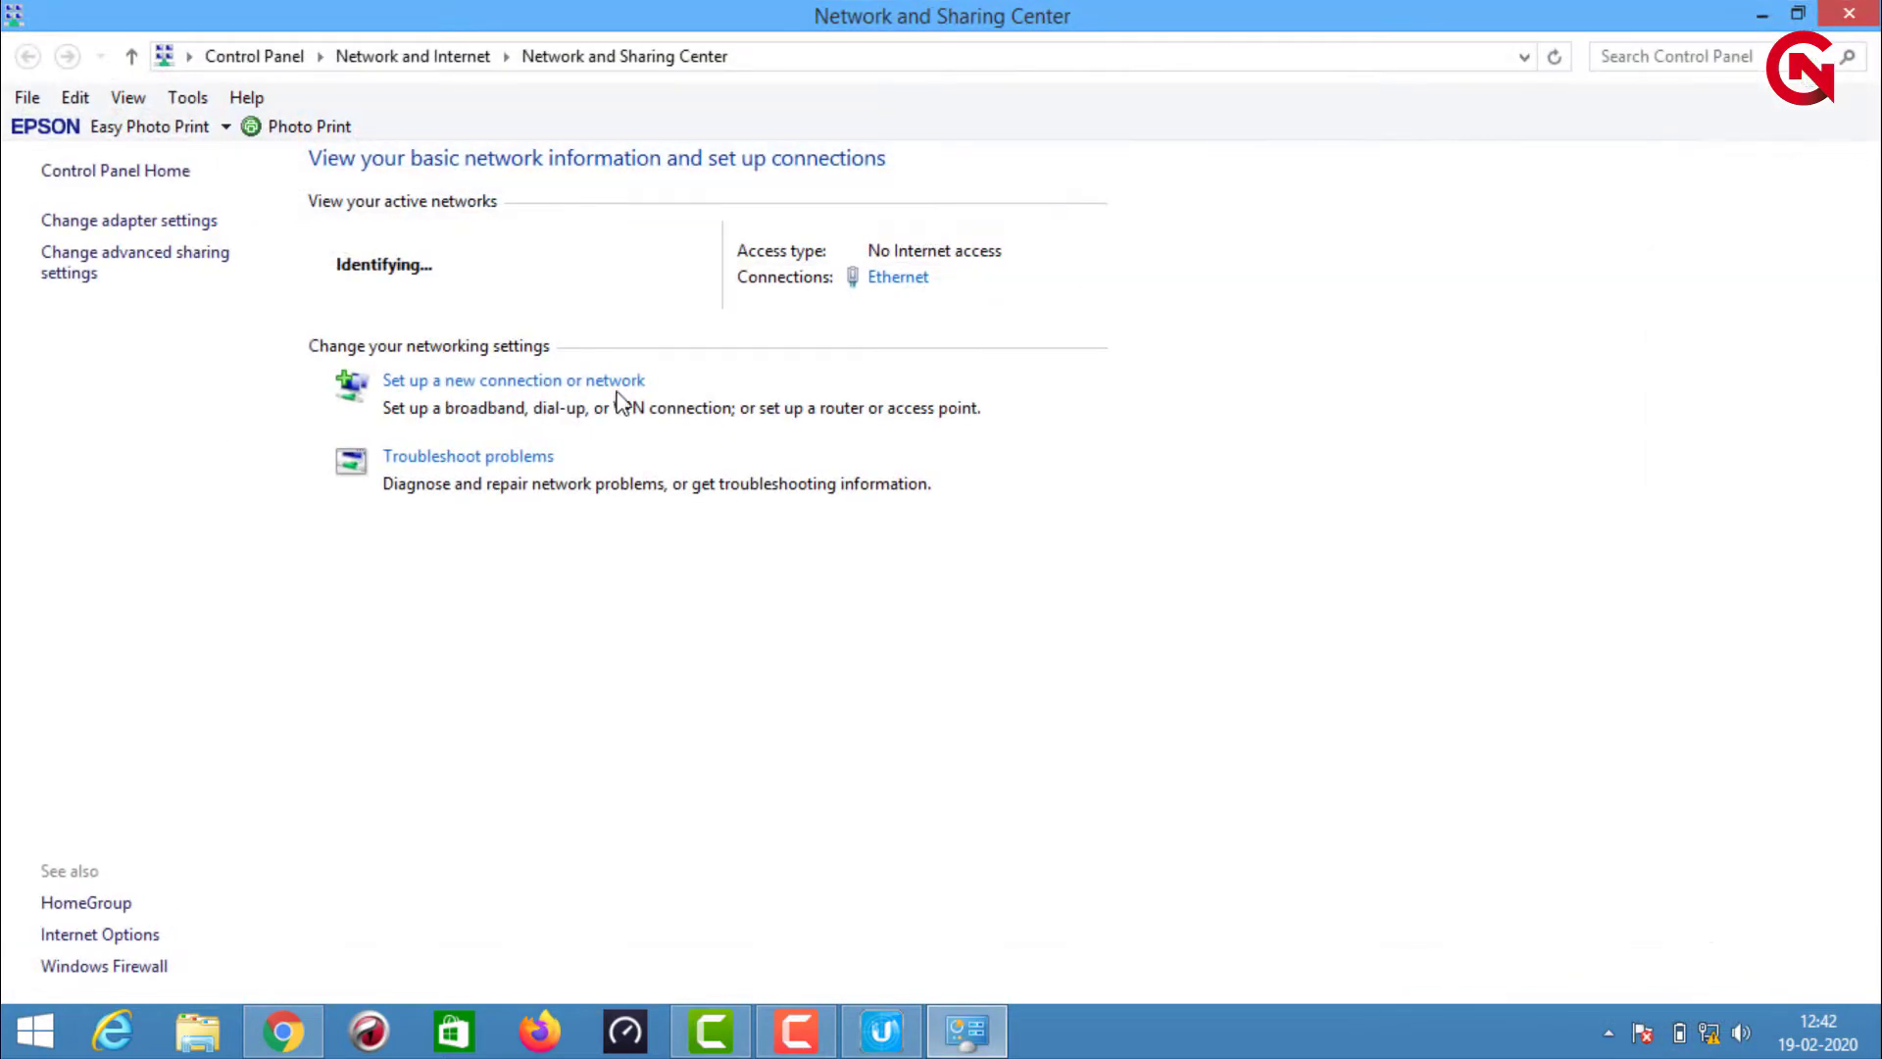
Give the Ethernet adapter the static IPv4 address 192.168.1.22 with subnet mask 255.255.255.0
{"action": "left_click", "coordinate": [160, 223]}
{"action": "double_click", "coordinate": [811, 252]}
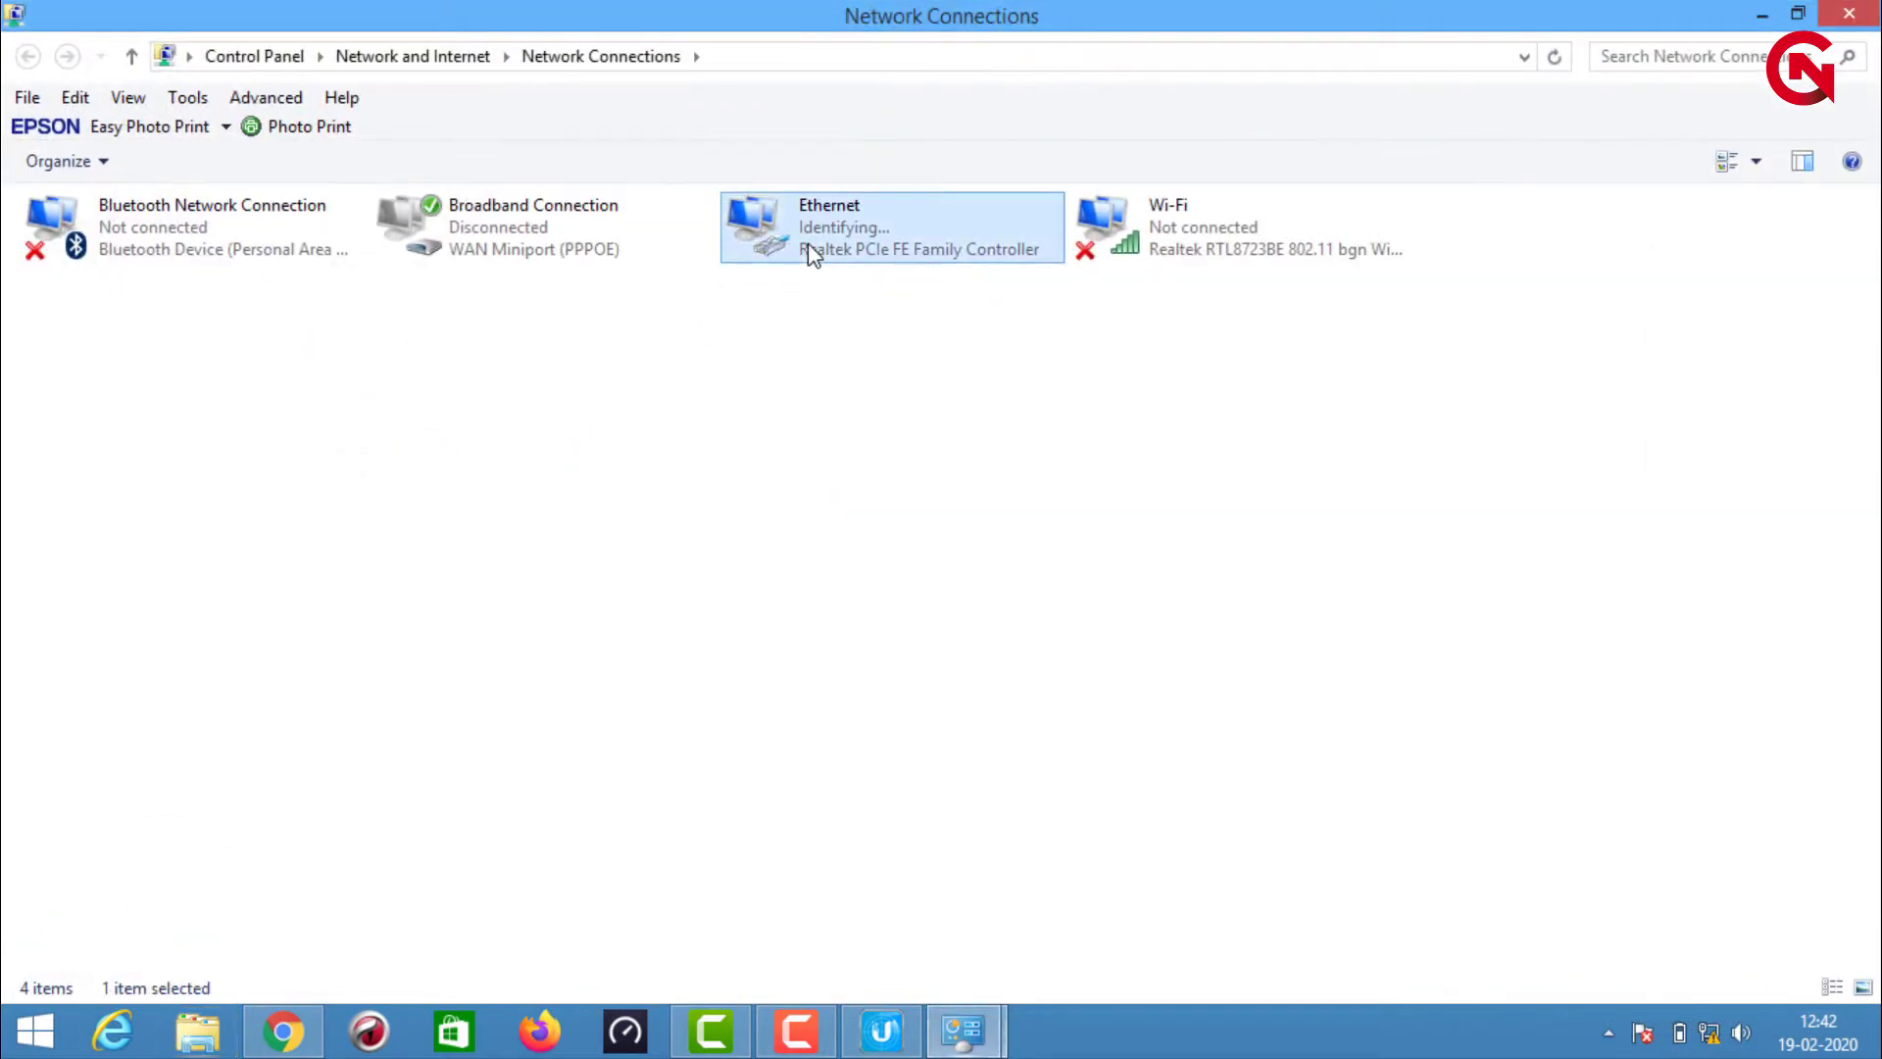
{"action": "left_click", "coordinate": [778, 742]}
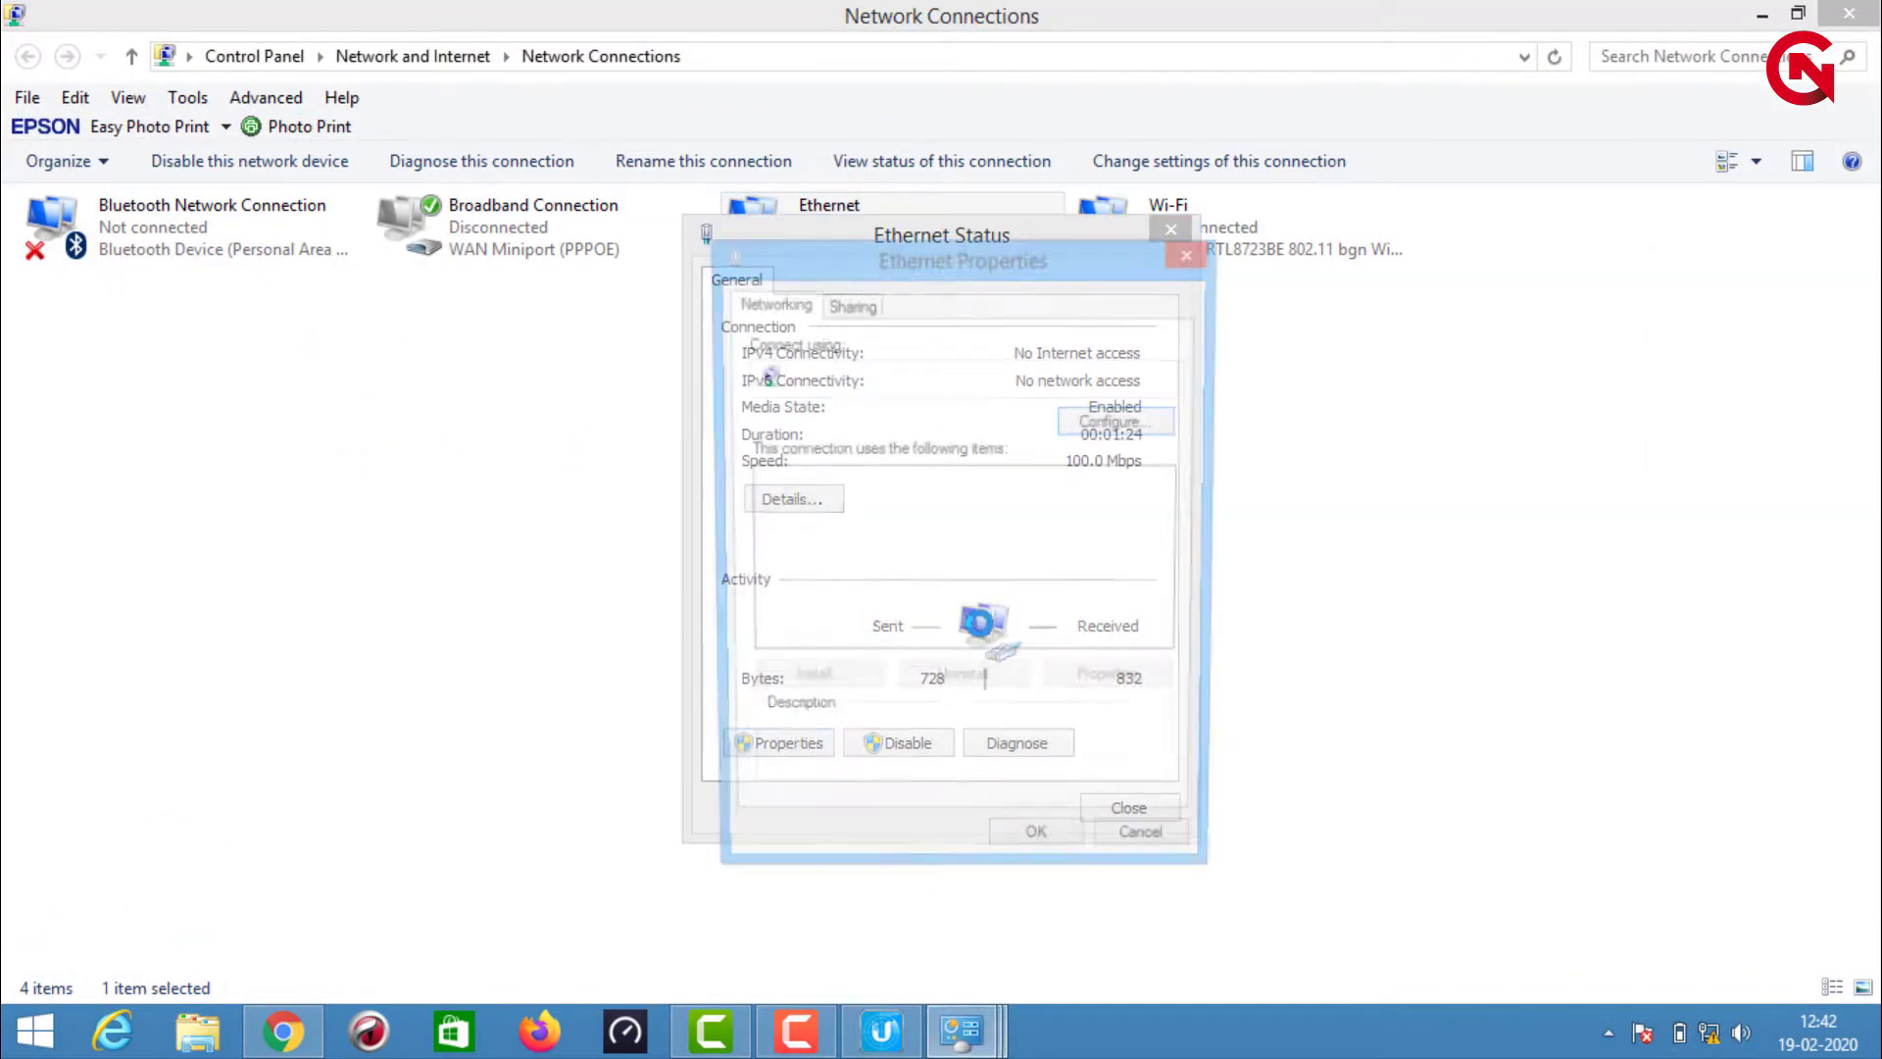
{"action": "double_click", "coordinate": [990, 619]}
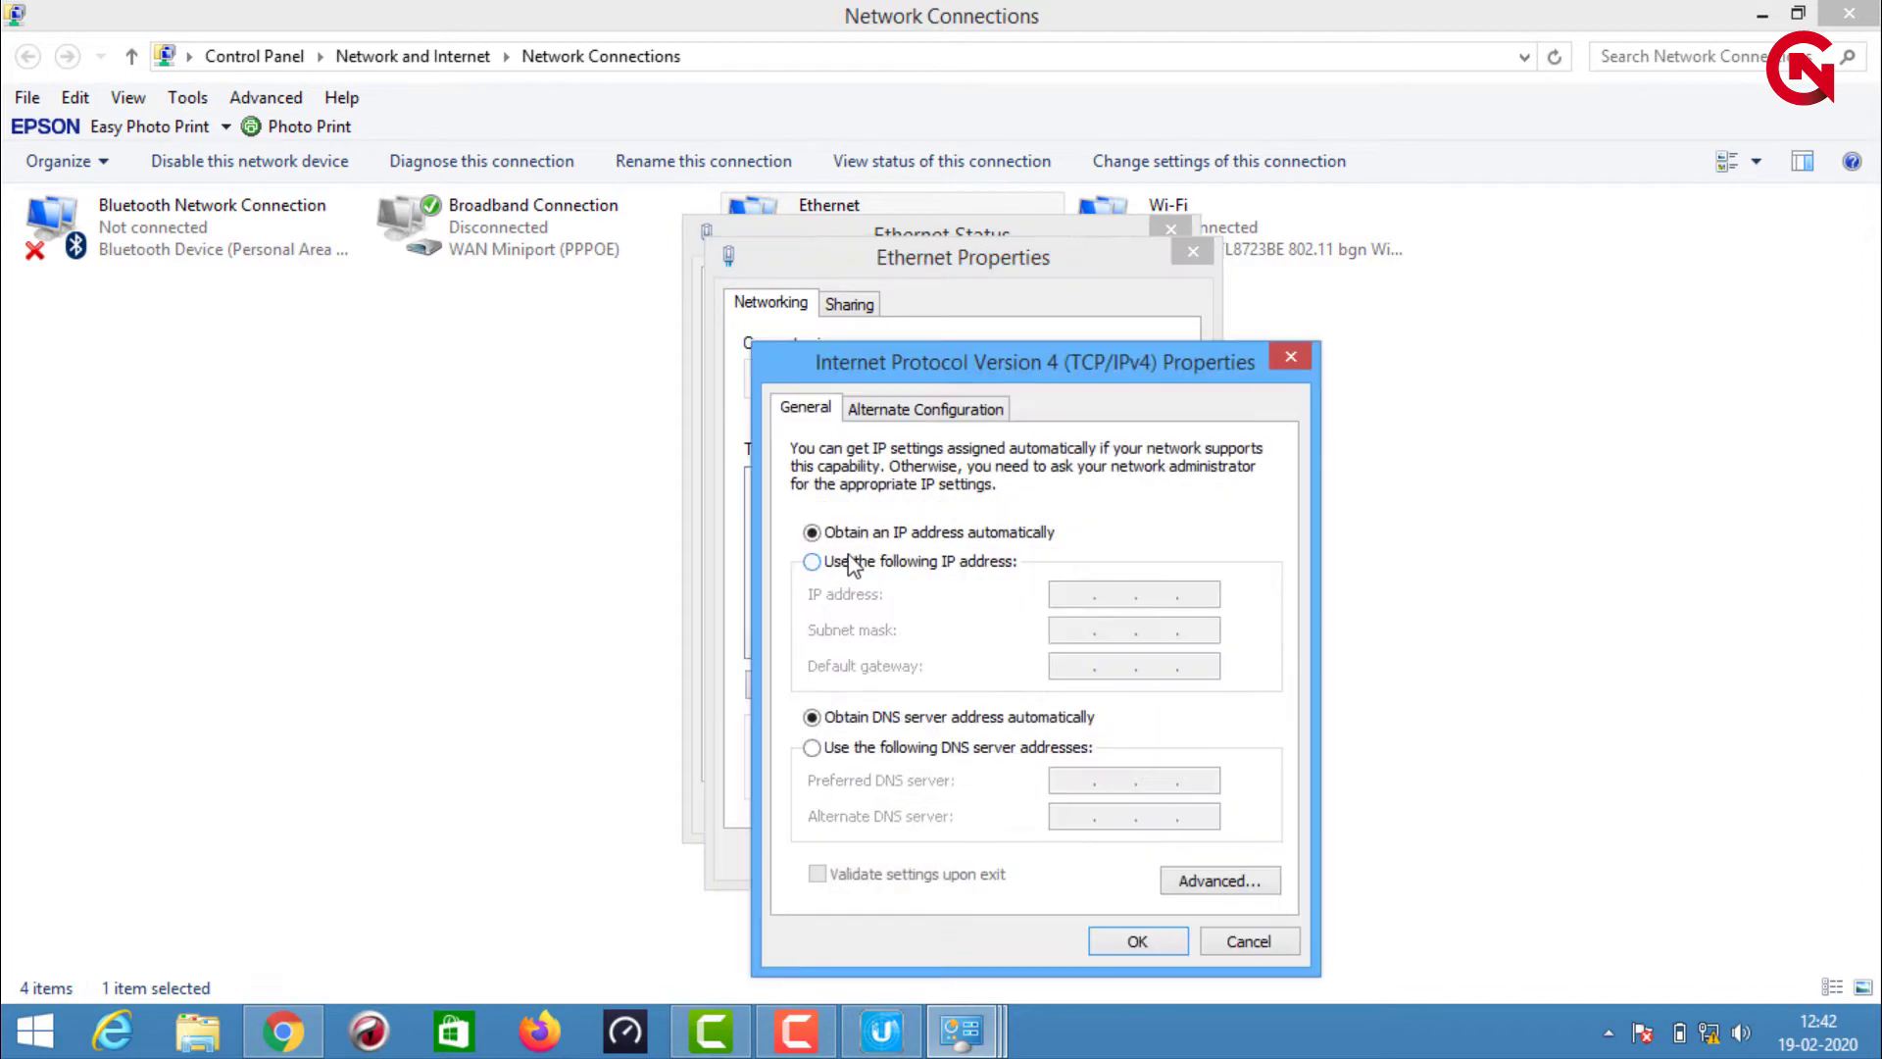
{"action": "left_click", "coordinate": [851, 560]}
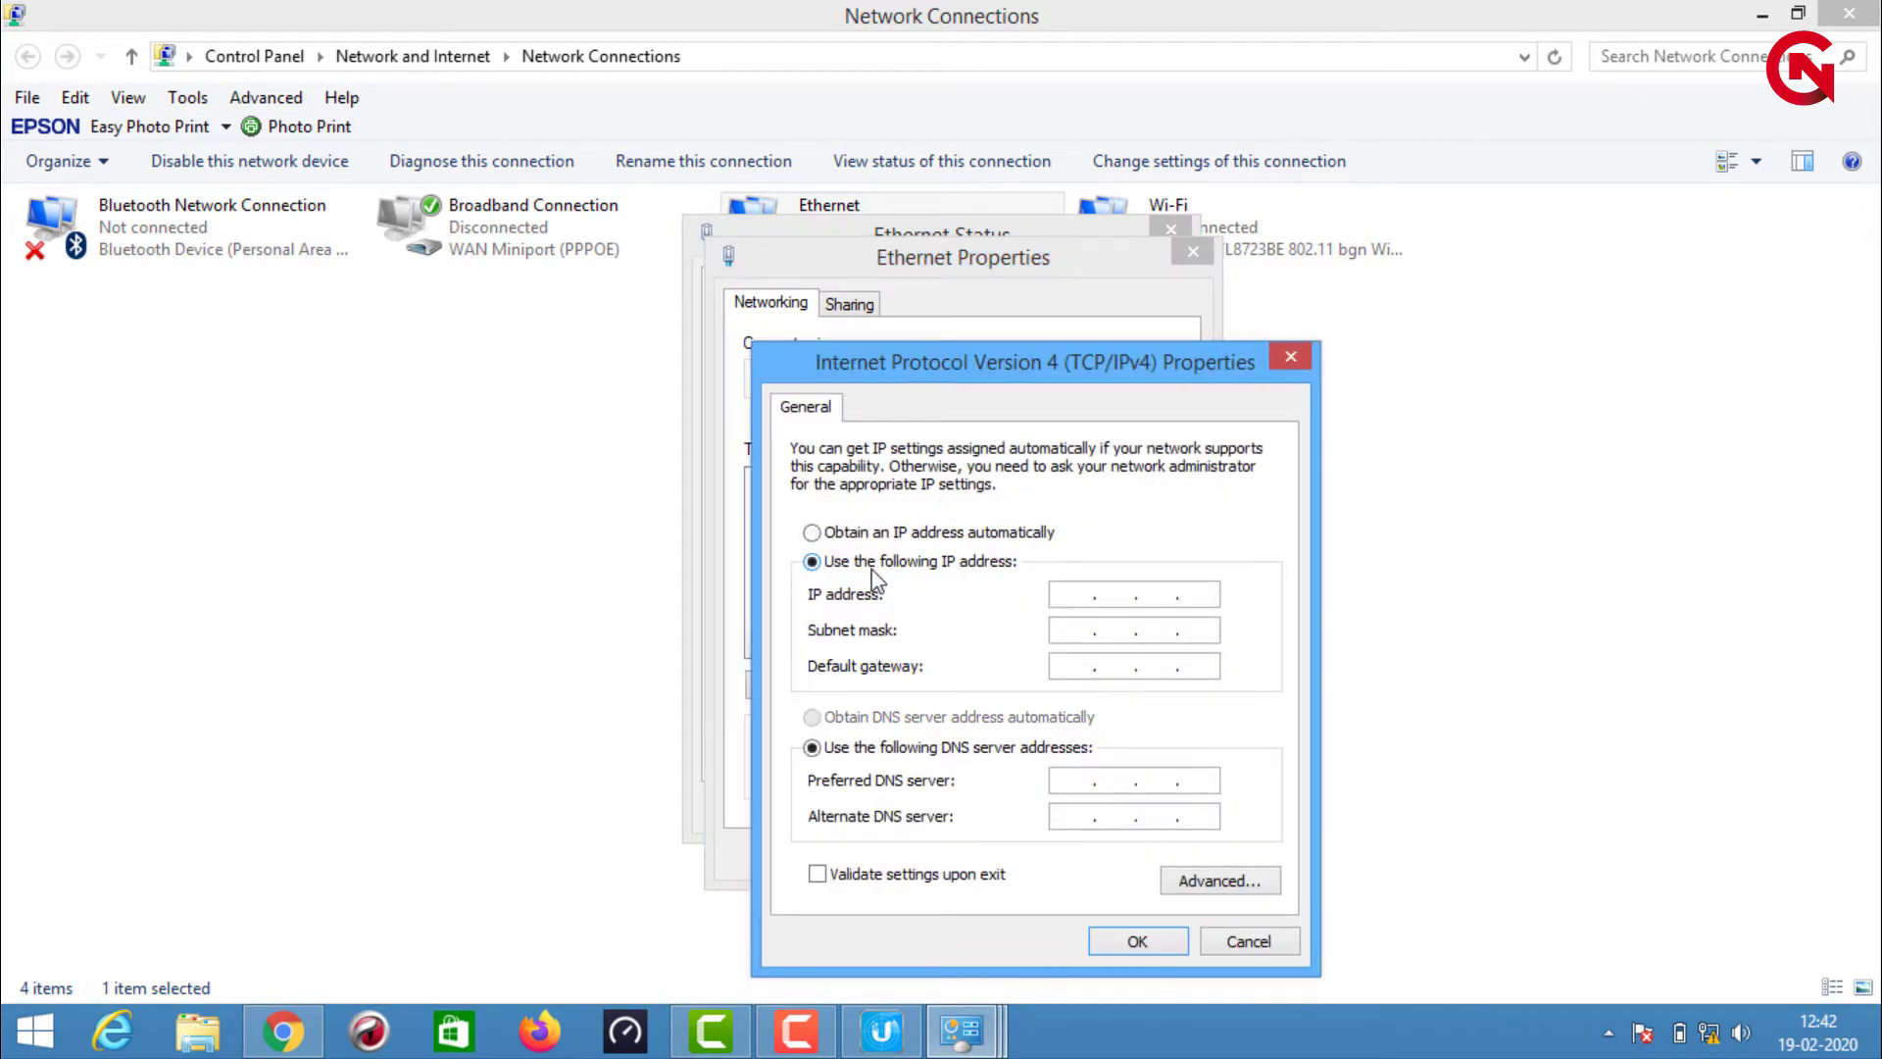
{"action": "left_click", "coordinate": [1086, 595]}
{"action": "type", "text": "192.168.1.22"}
{"action": "left_click", "coordinate": [1077, 635]}
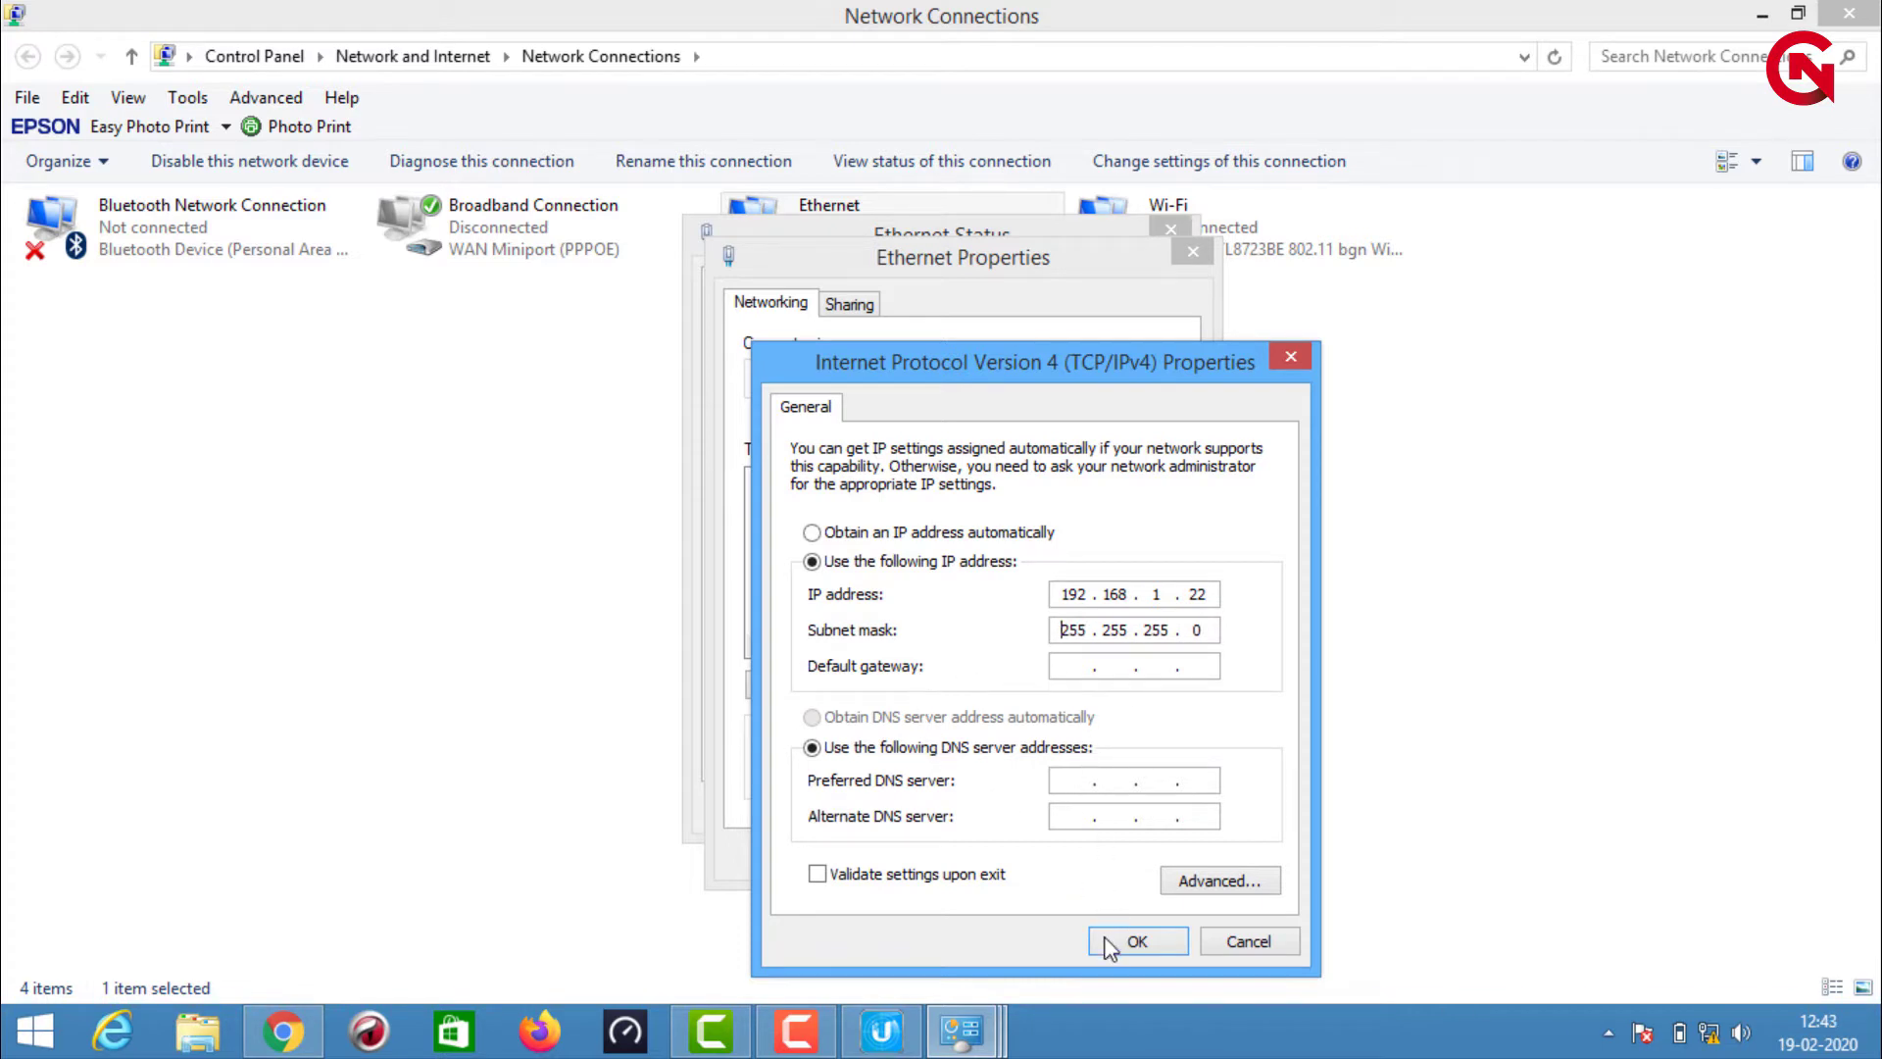
Confirm the IPv4 settings, close UBNT Discovery, and load 192.168.1.20 in Chrome past the certificate warning
{"action": "left_click", "coordinate": [1135, 943]}
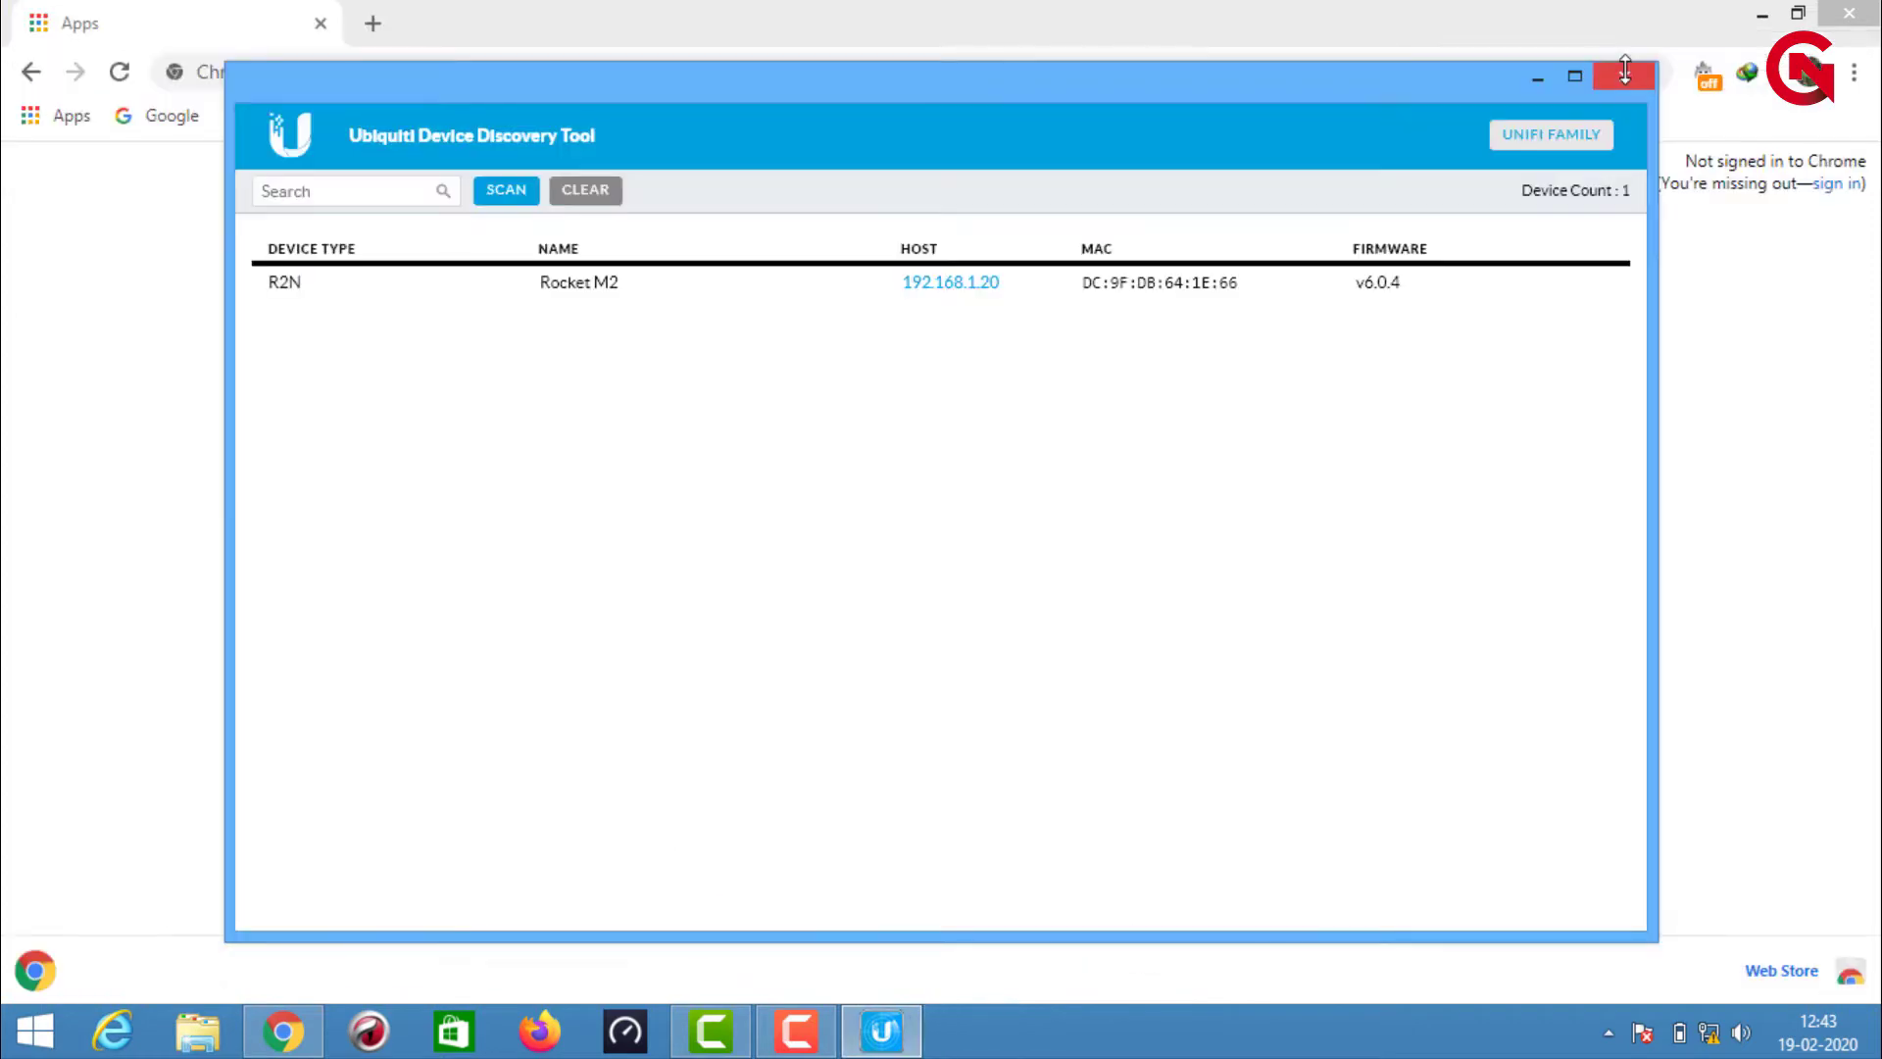
{"action": "left_click", "coordinate": [1624, 74]}
{"action": "left_click", "coordinate": [1004, 75]}
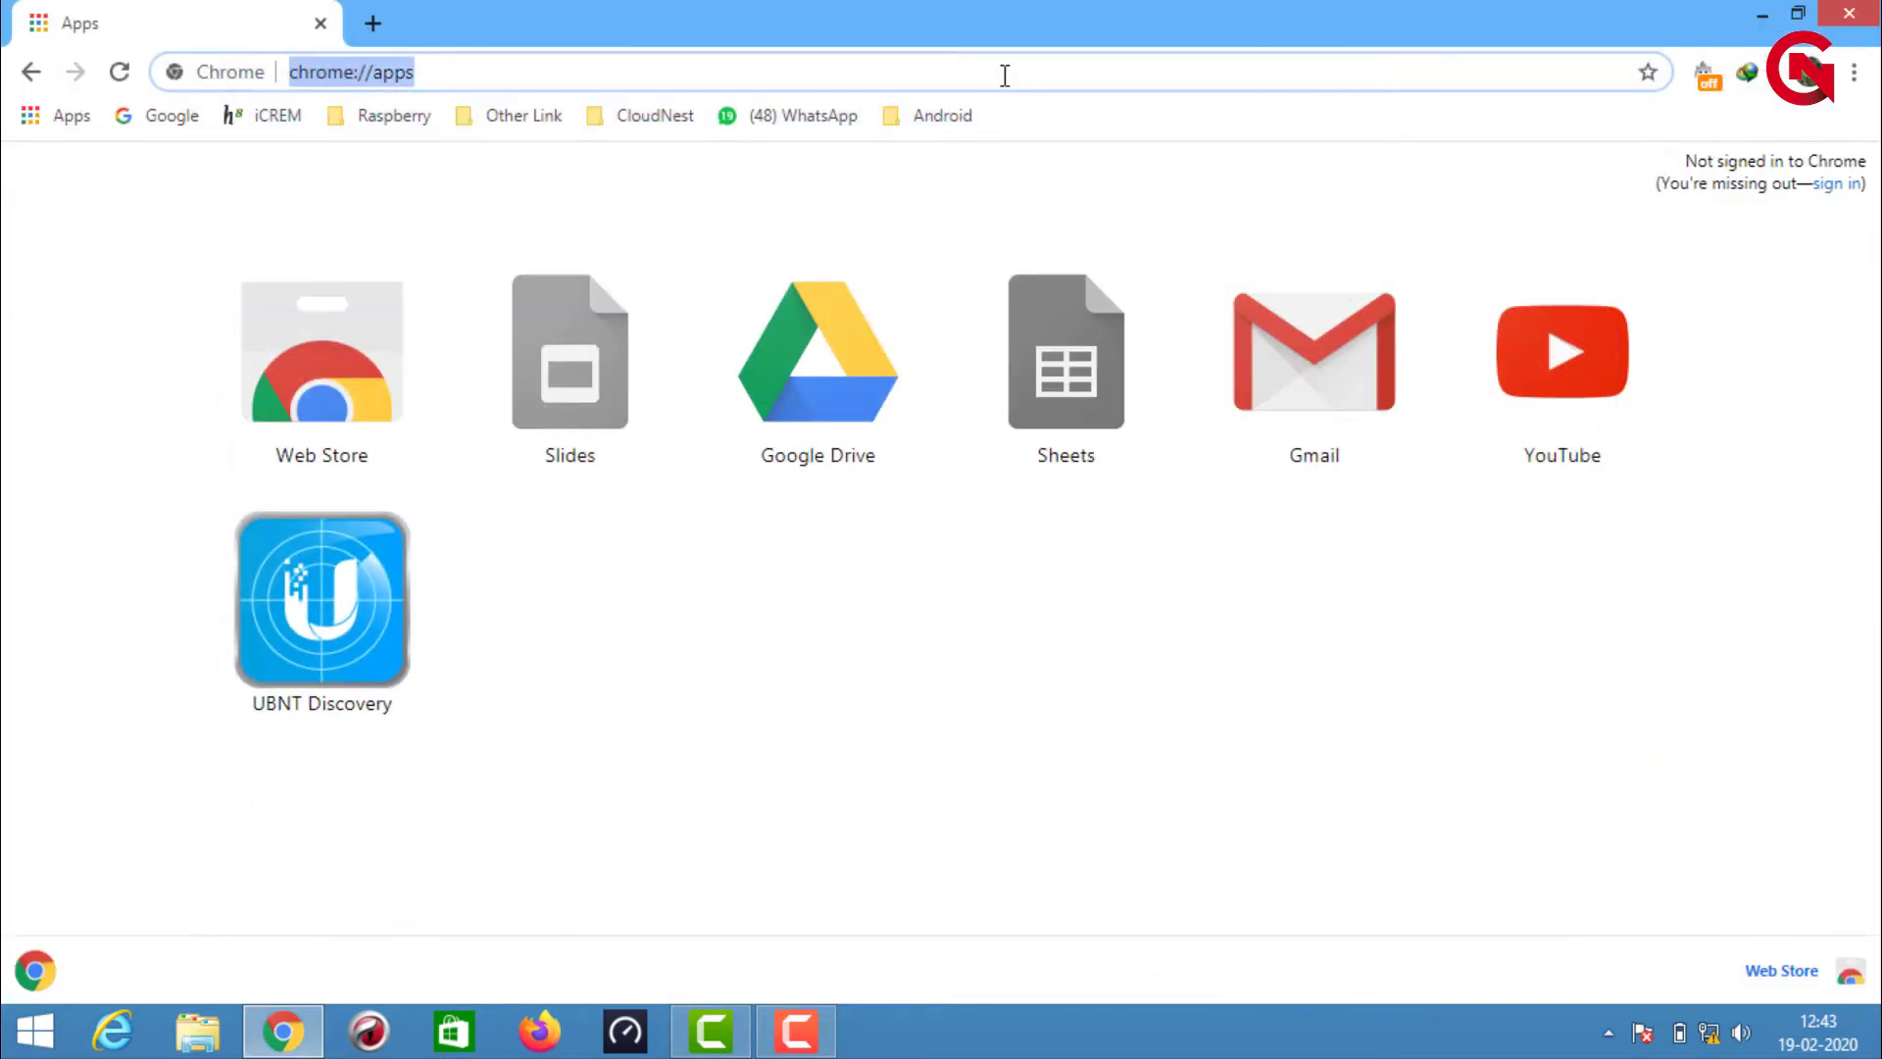
{"action": "type", "text": "1"}
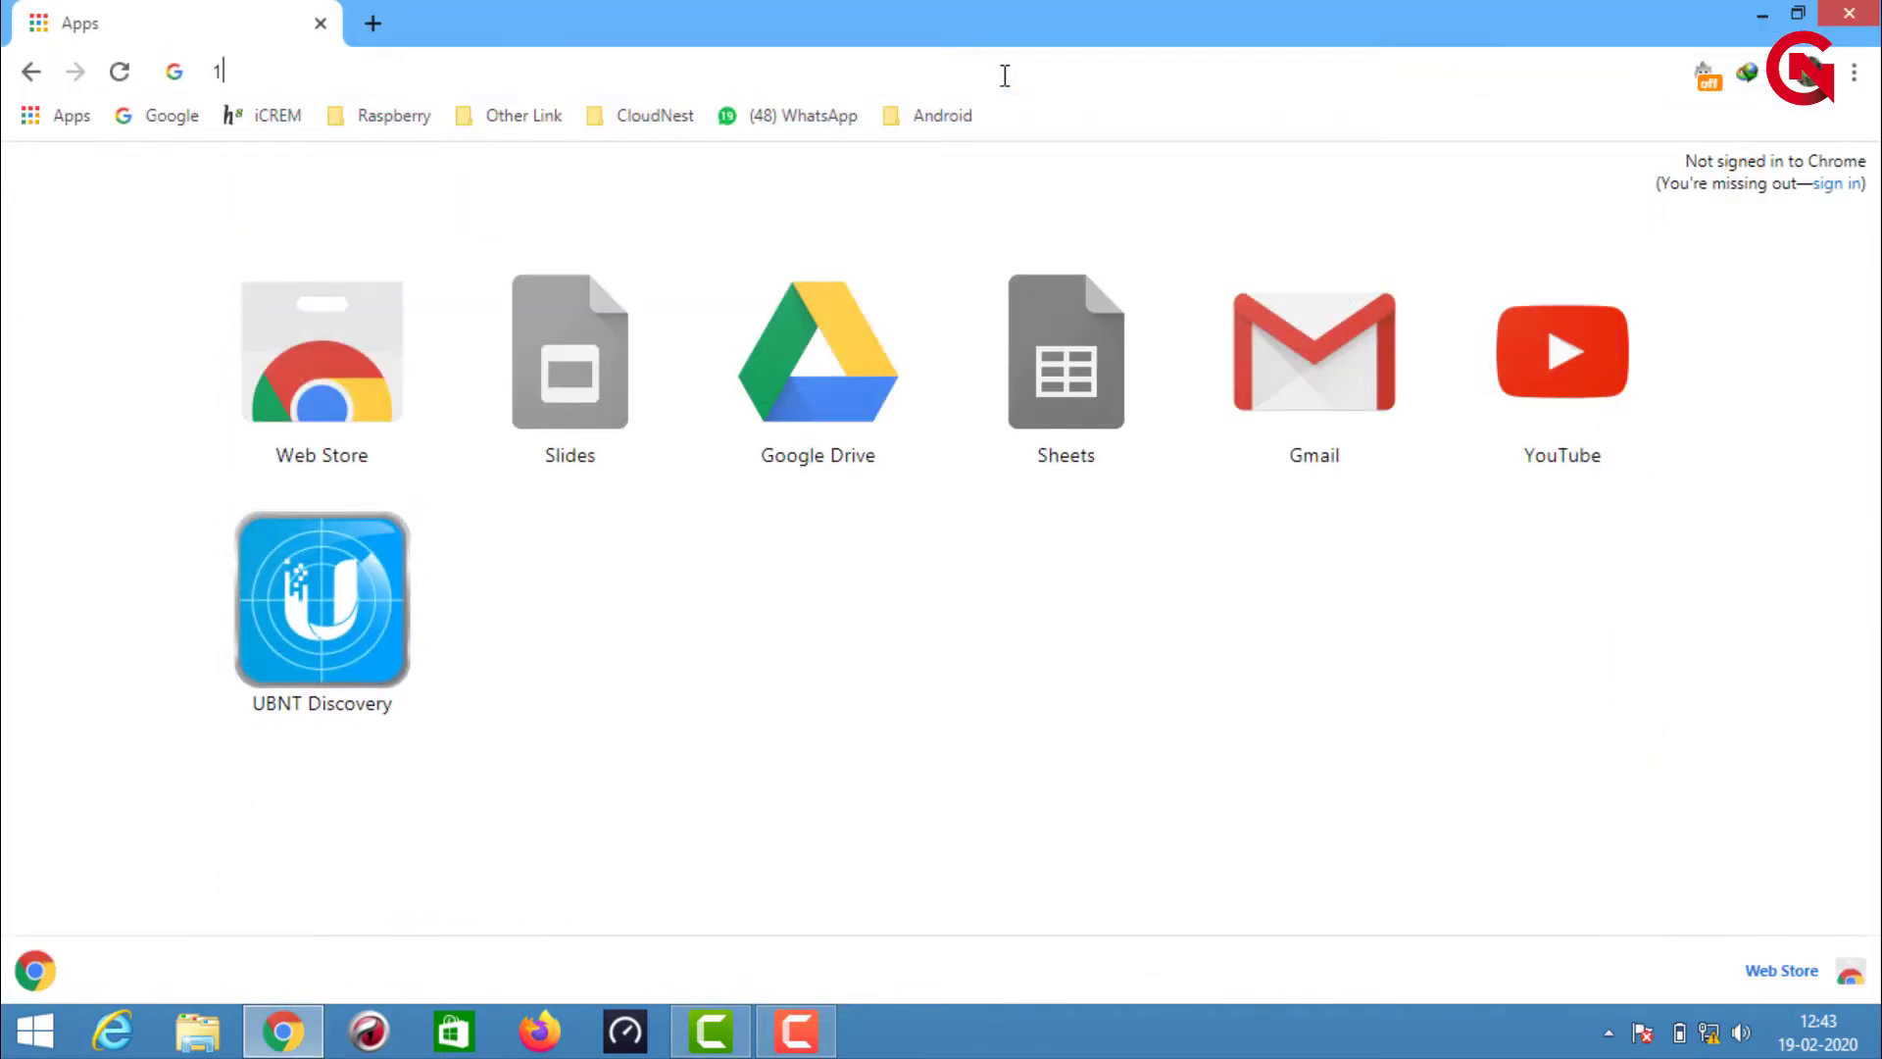
{"action": "type", "text": "92.168.1.20"}
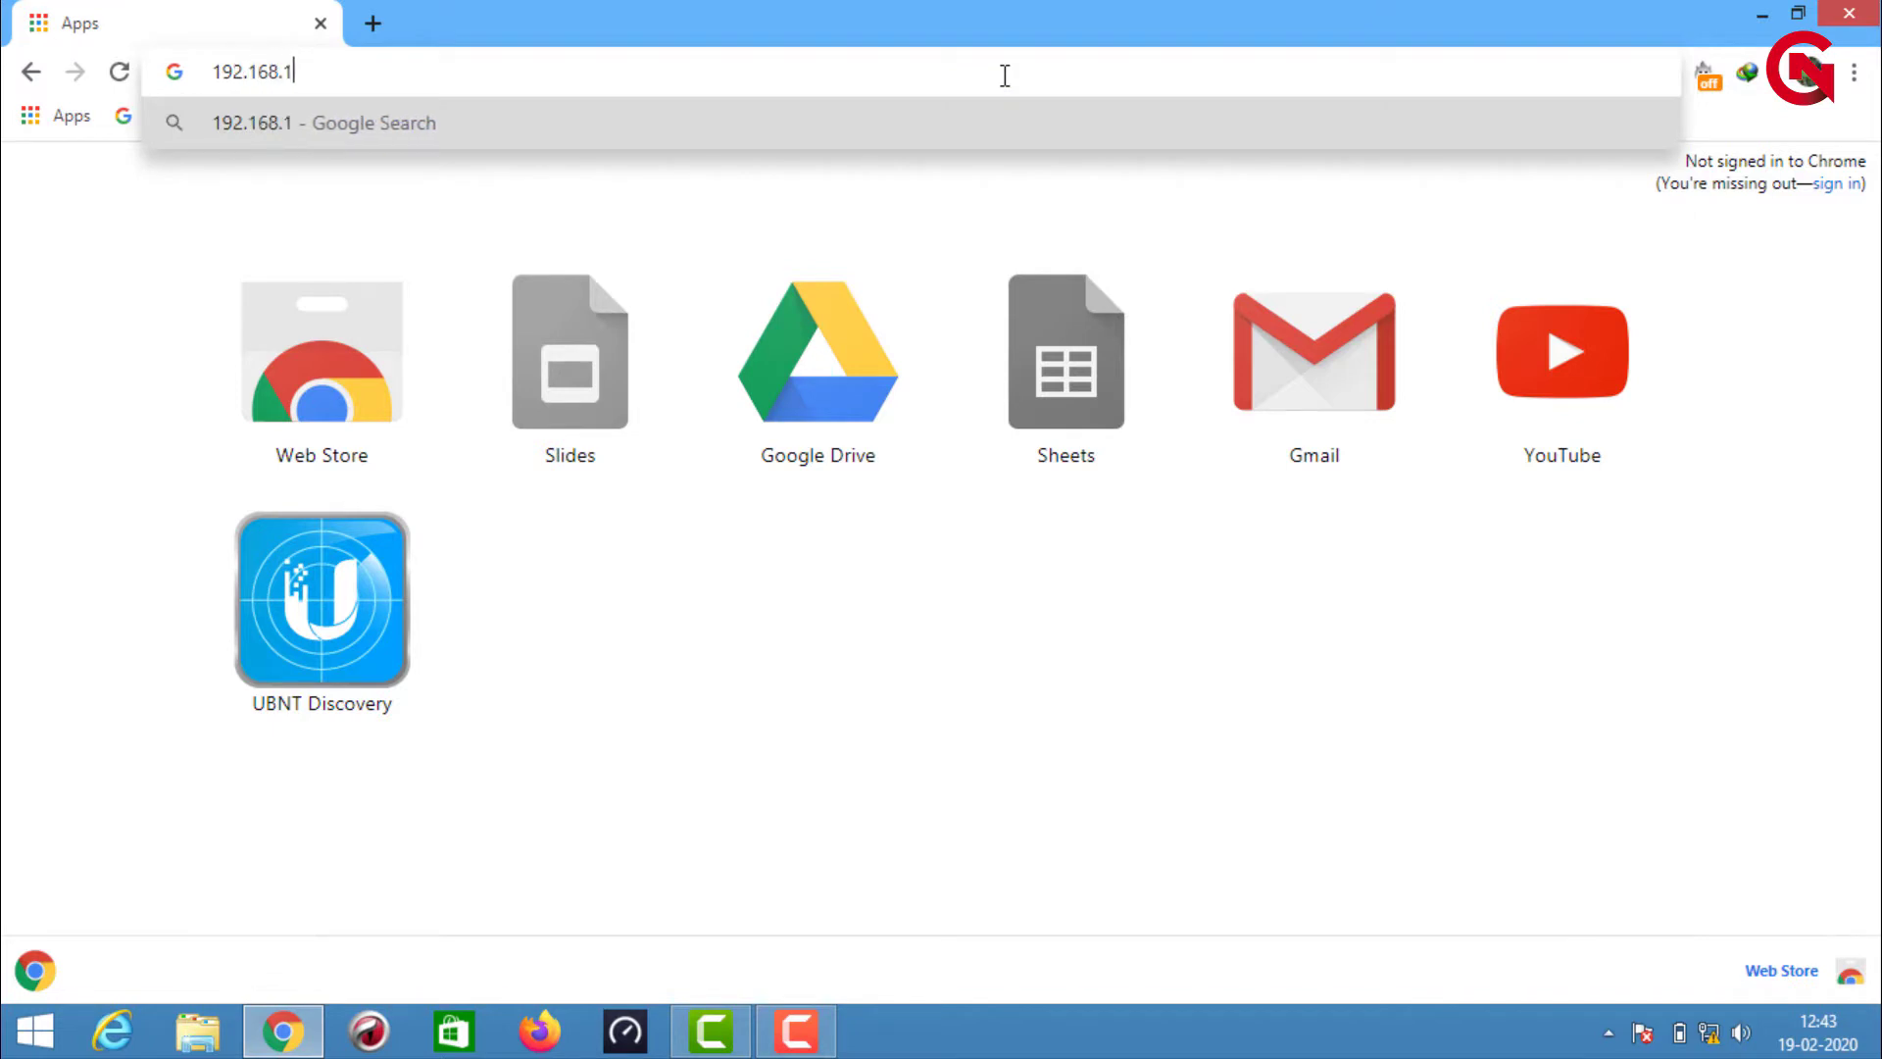
{"action": "key", "text": "Return"}
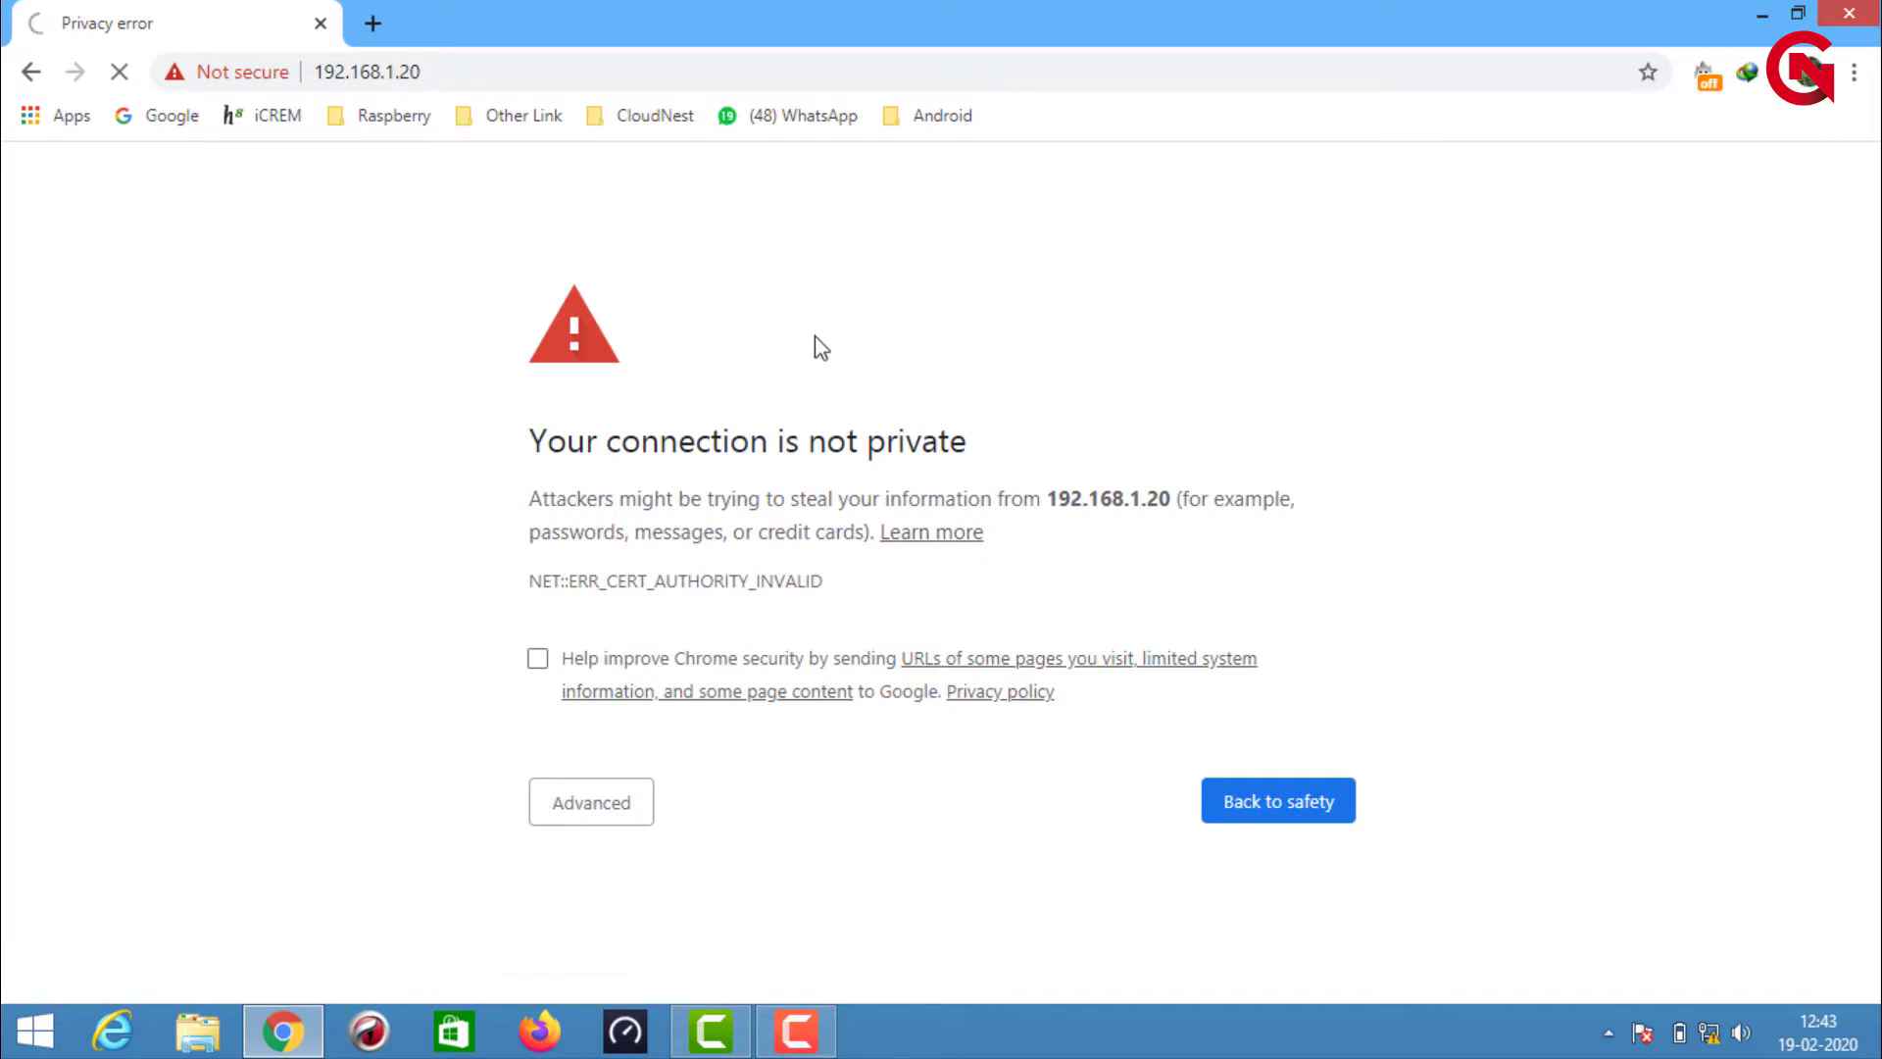
{"action": "left_click", "coordinate": [600, 806]}
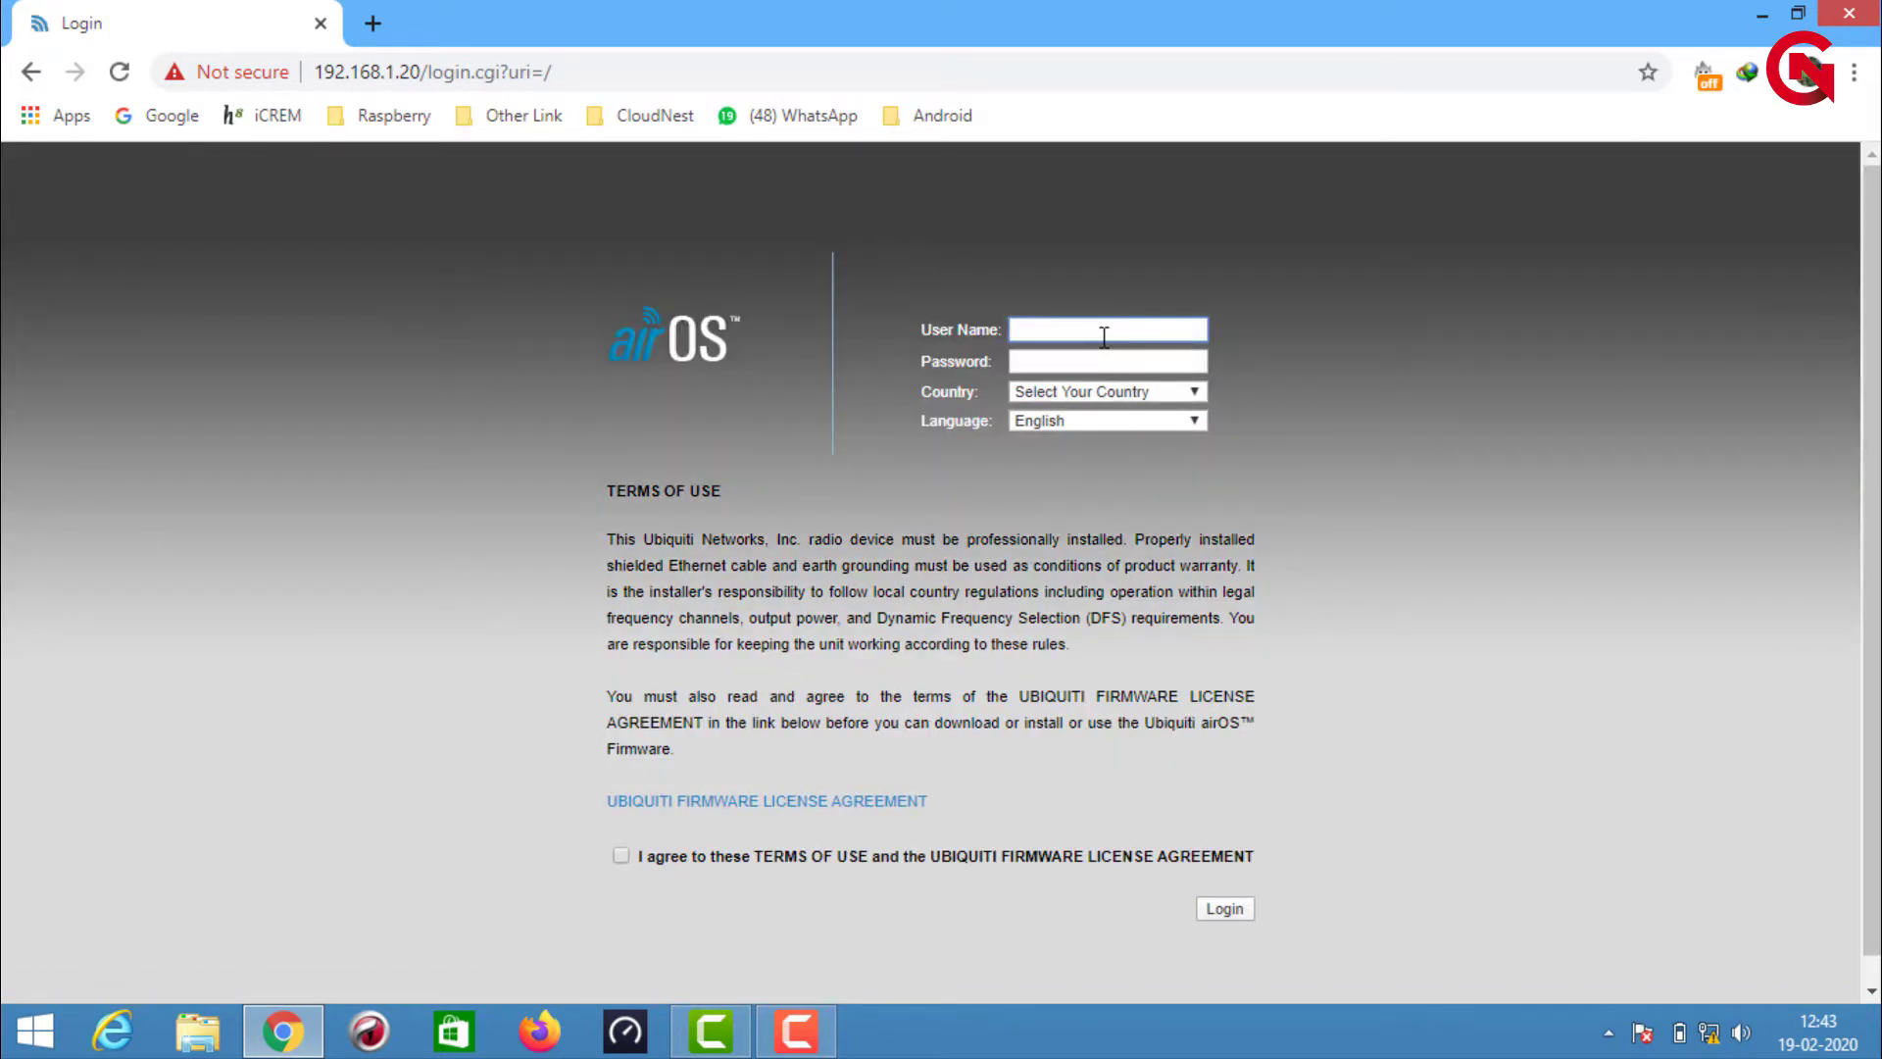
Log in with the default user name and password, country India, and terms accepted
{"action": "key", "text": "Tab"}
{"action": "key", "text": "BackSpace"}
{"action": "key", "text": "BackSpace"}
{"action": "key", "text": "BackSpace"}
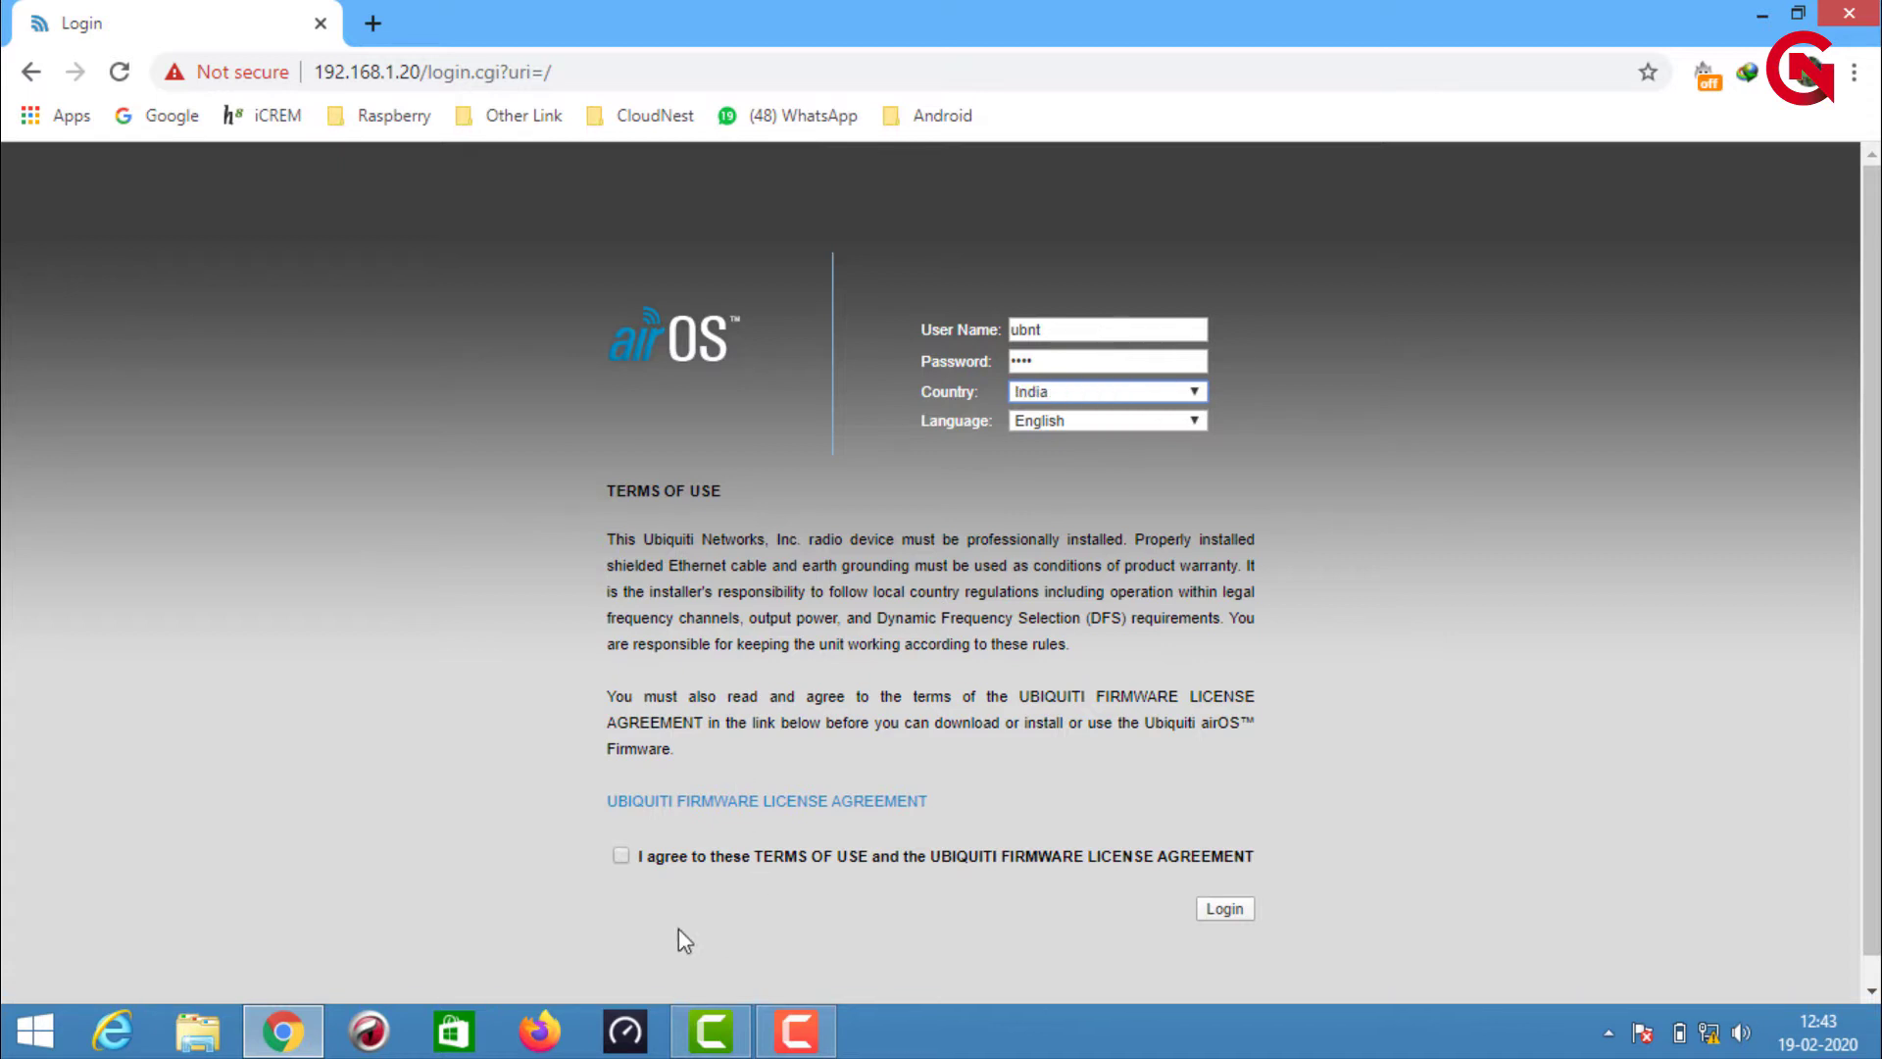
{"action": "left_click", "coordinate": [1243, 914]}
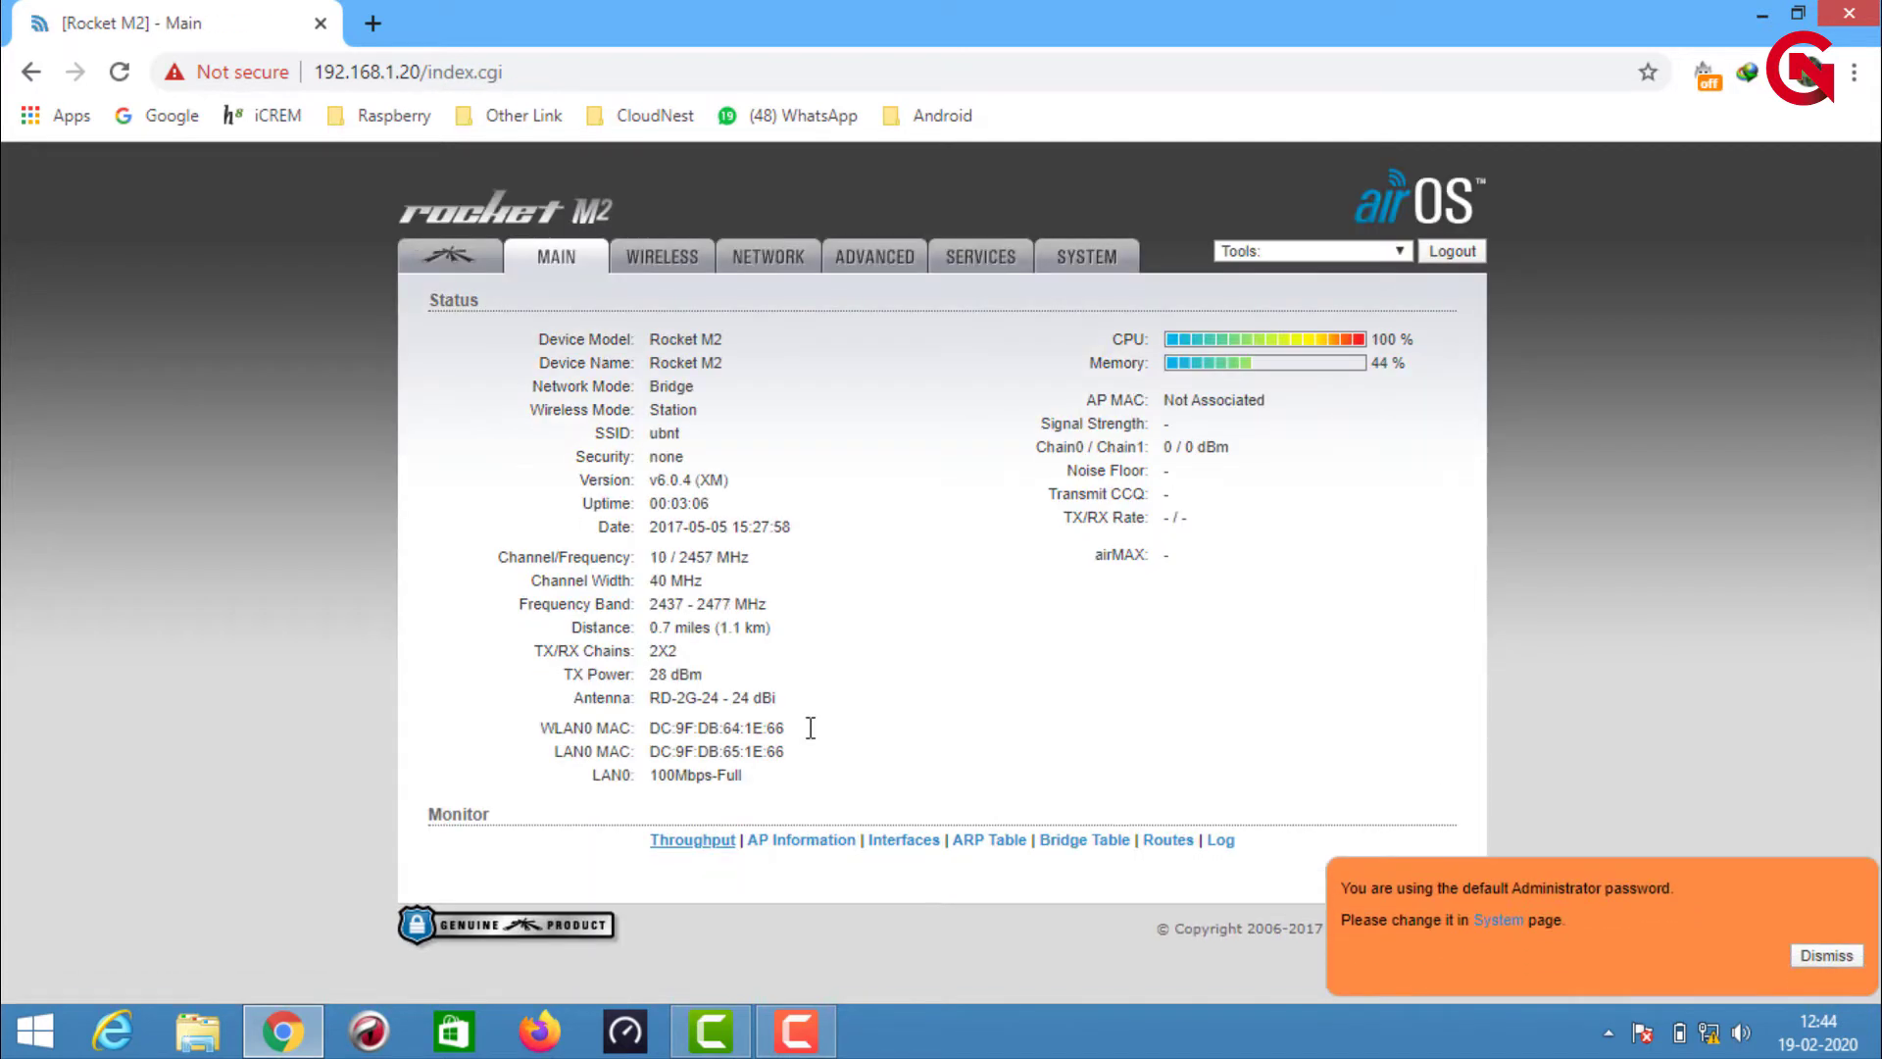
Dismiss the default-password notice and go to the Wireless tab's basic settings
{"action": "left_click", "coordinate": [1823, 958]}
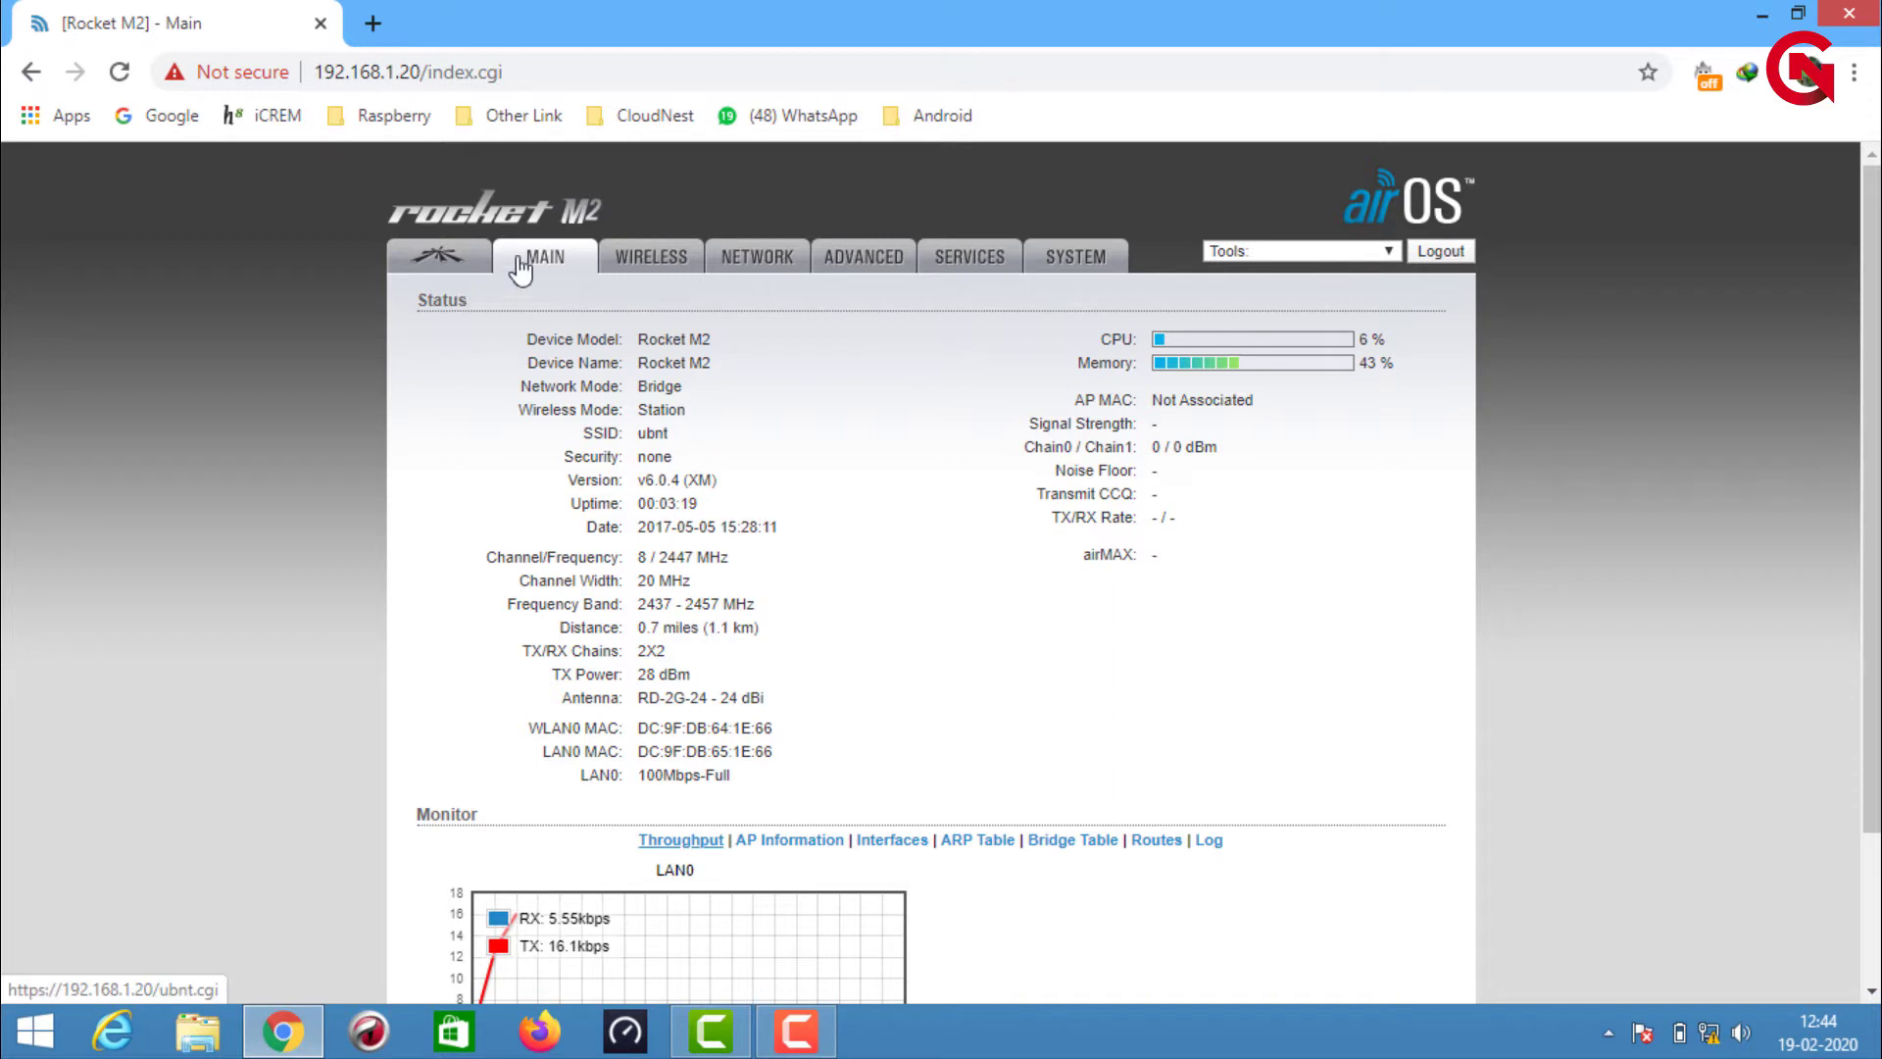
{"action": "left_click", "coordinate": [642, 267]}
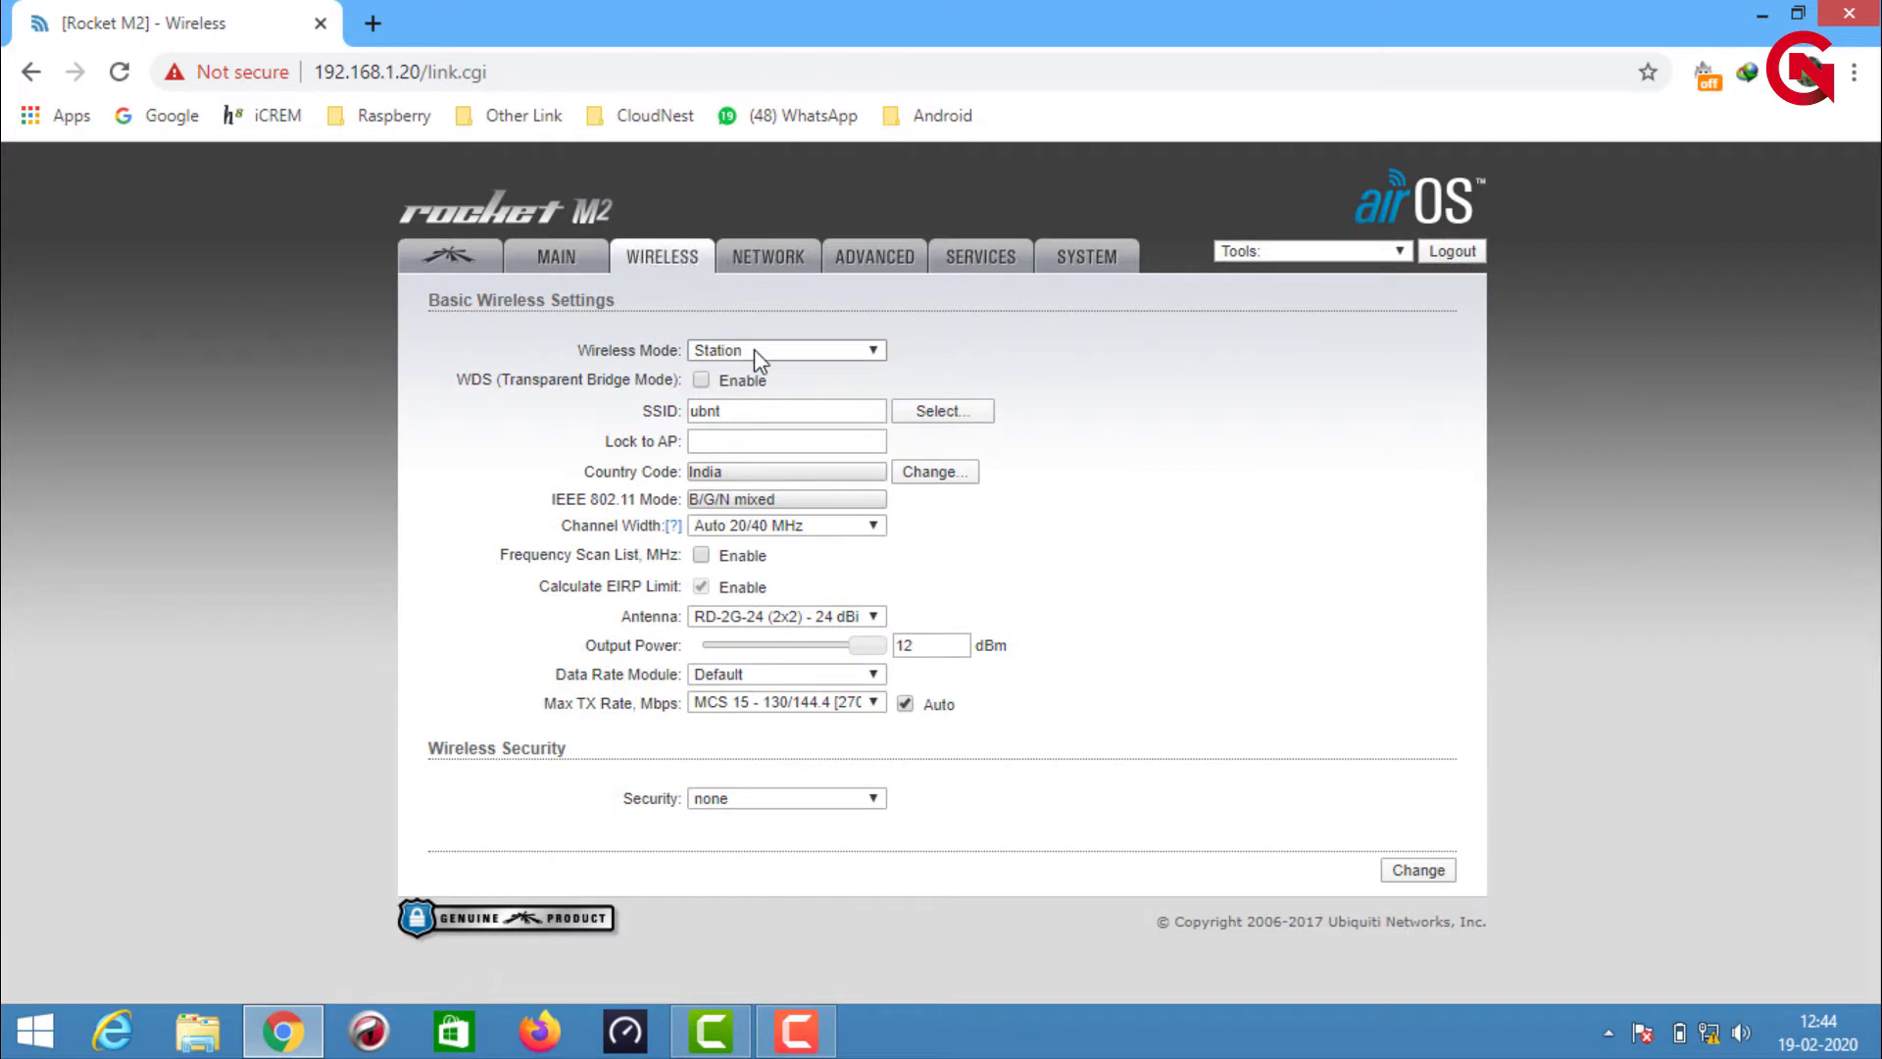
Set Wireless Mode to Access Point, SSID to 'public' and channel width to 20 MHz
{"action": "left_click", "coordinate": [754, 350]}
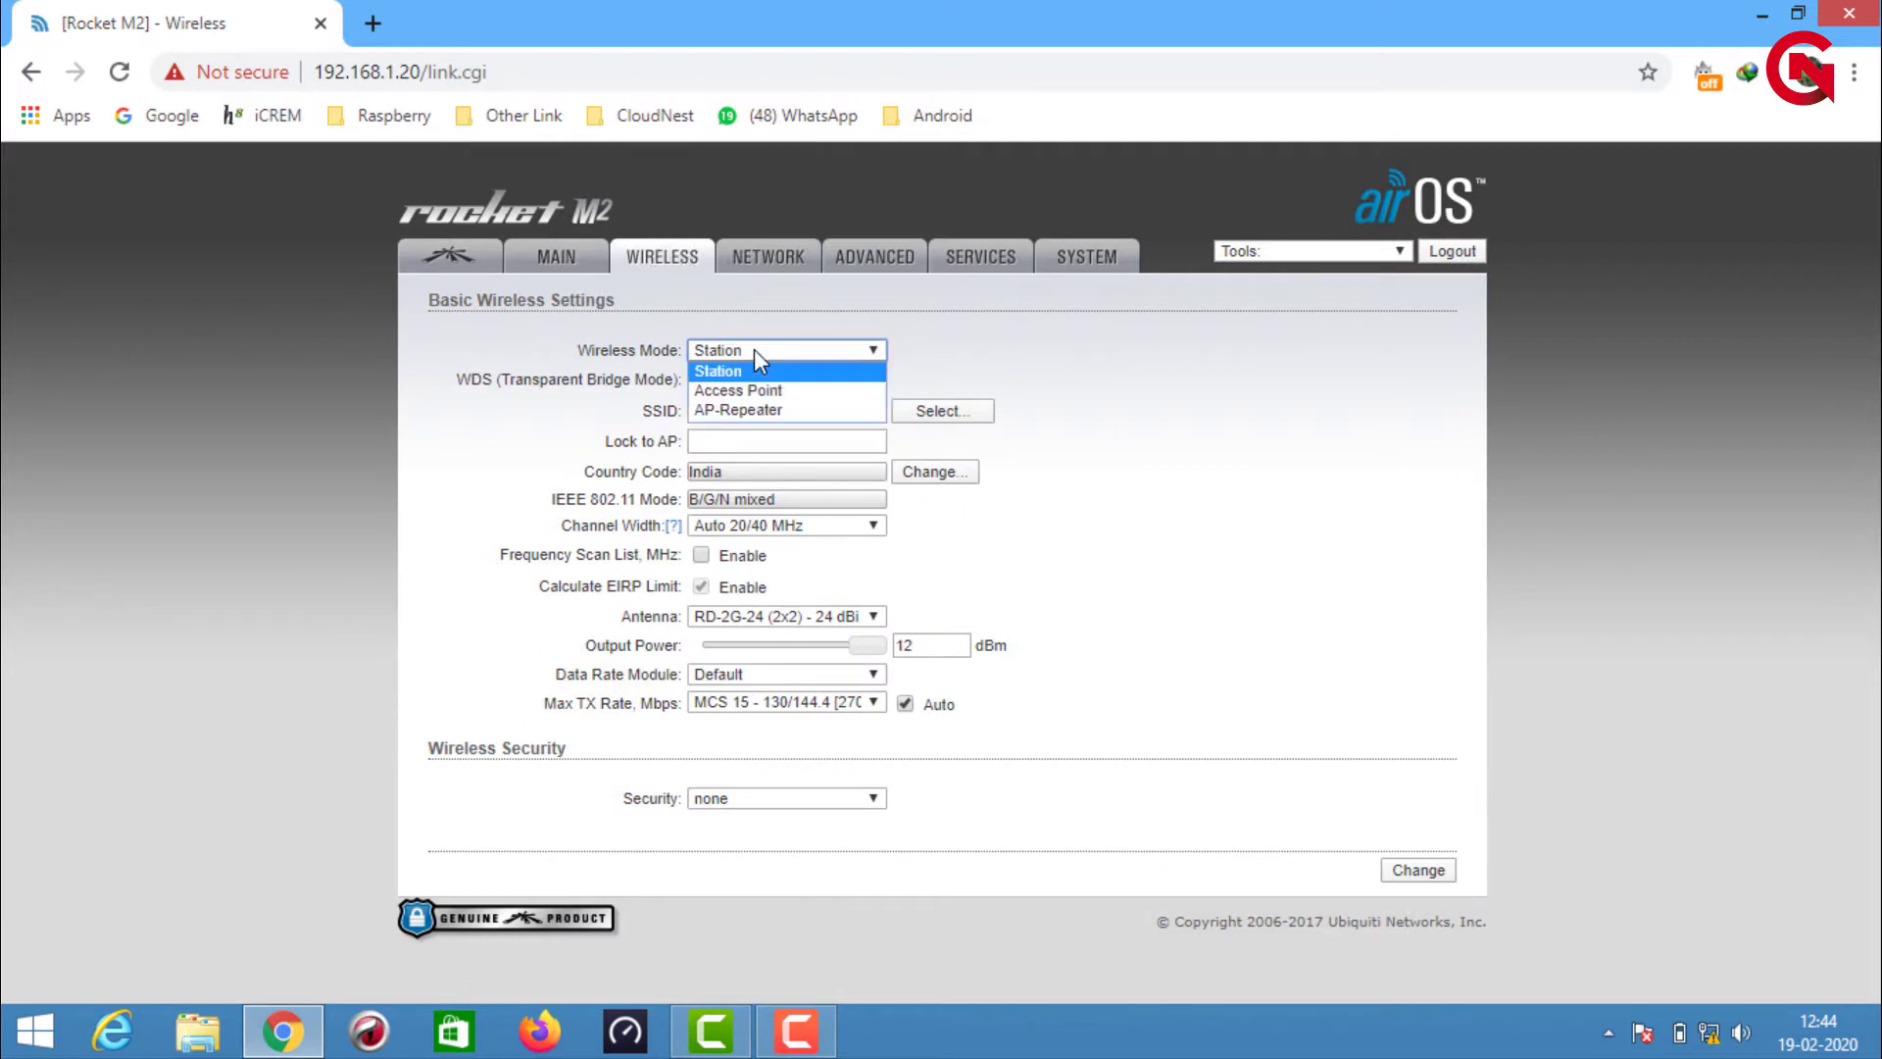
{"action": "left_click", "coordinate": [785, 391]}
{"action": "left_click", "coordinate": [662, 404]}
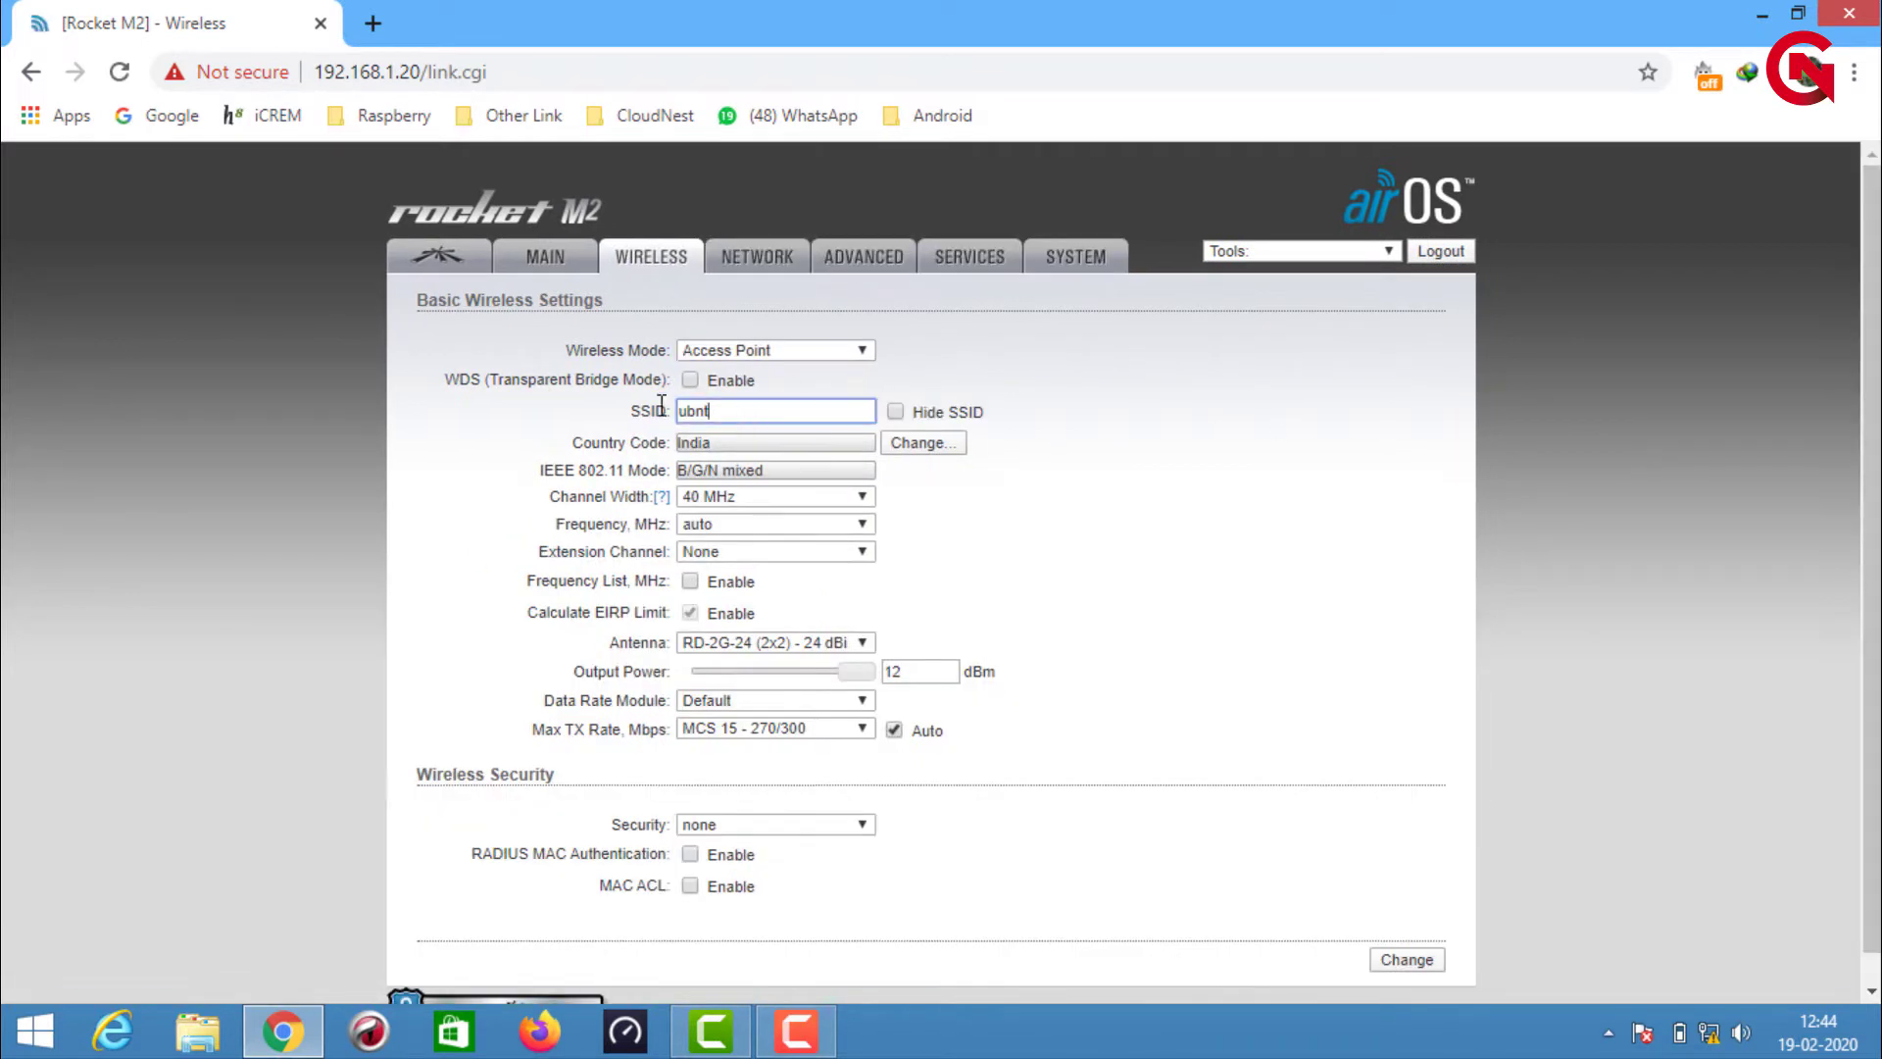
{"action": "key", "text": "ctrl+a"}
{"action": "key", "text": "BackSpace"}
{"action": "type", "text": "public"}
{"action": "left_click", "coordinate": [739, 497]}
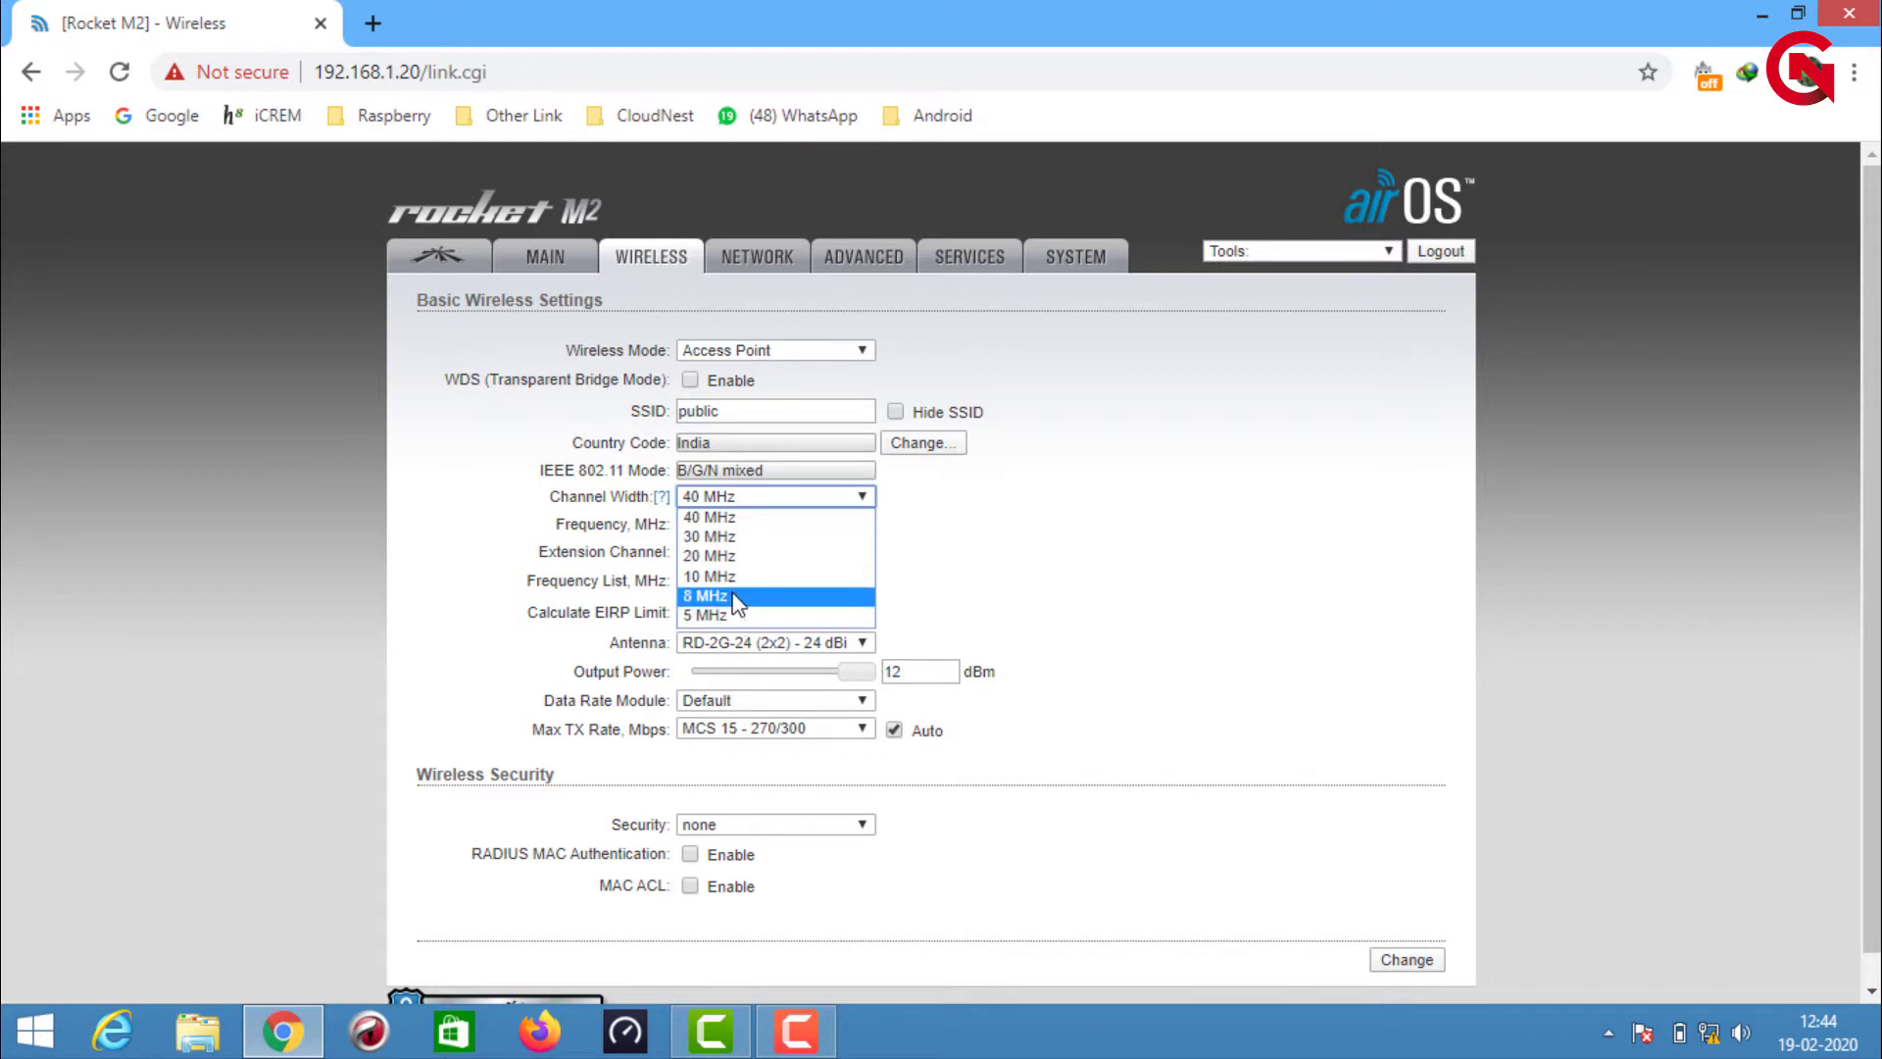
{"action": "left_click", "coordinate": [735, 556]}
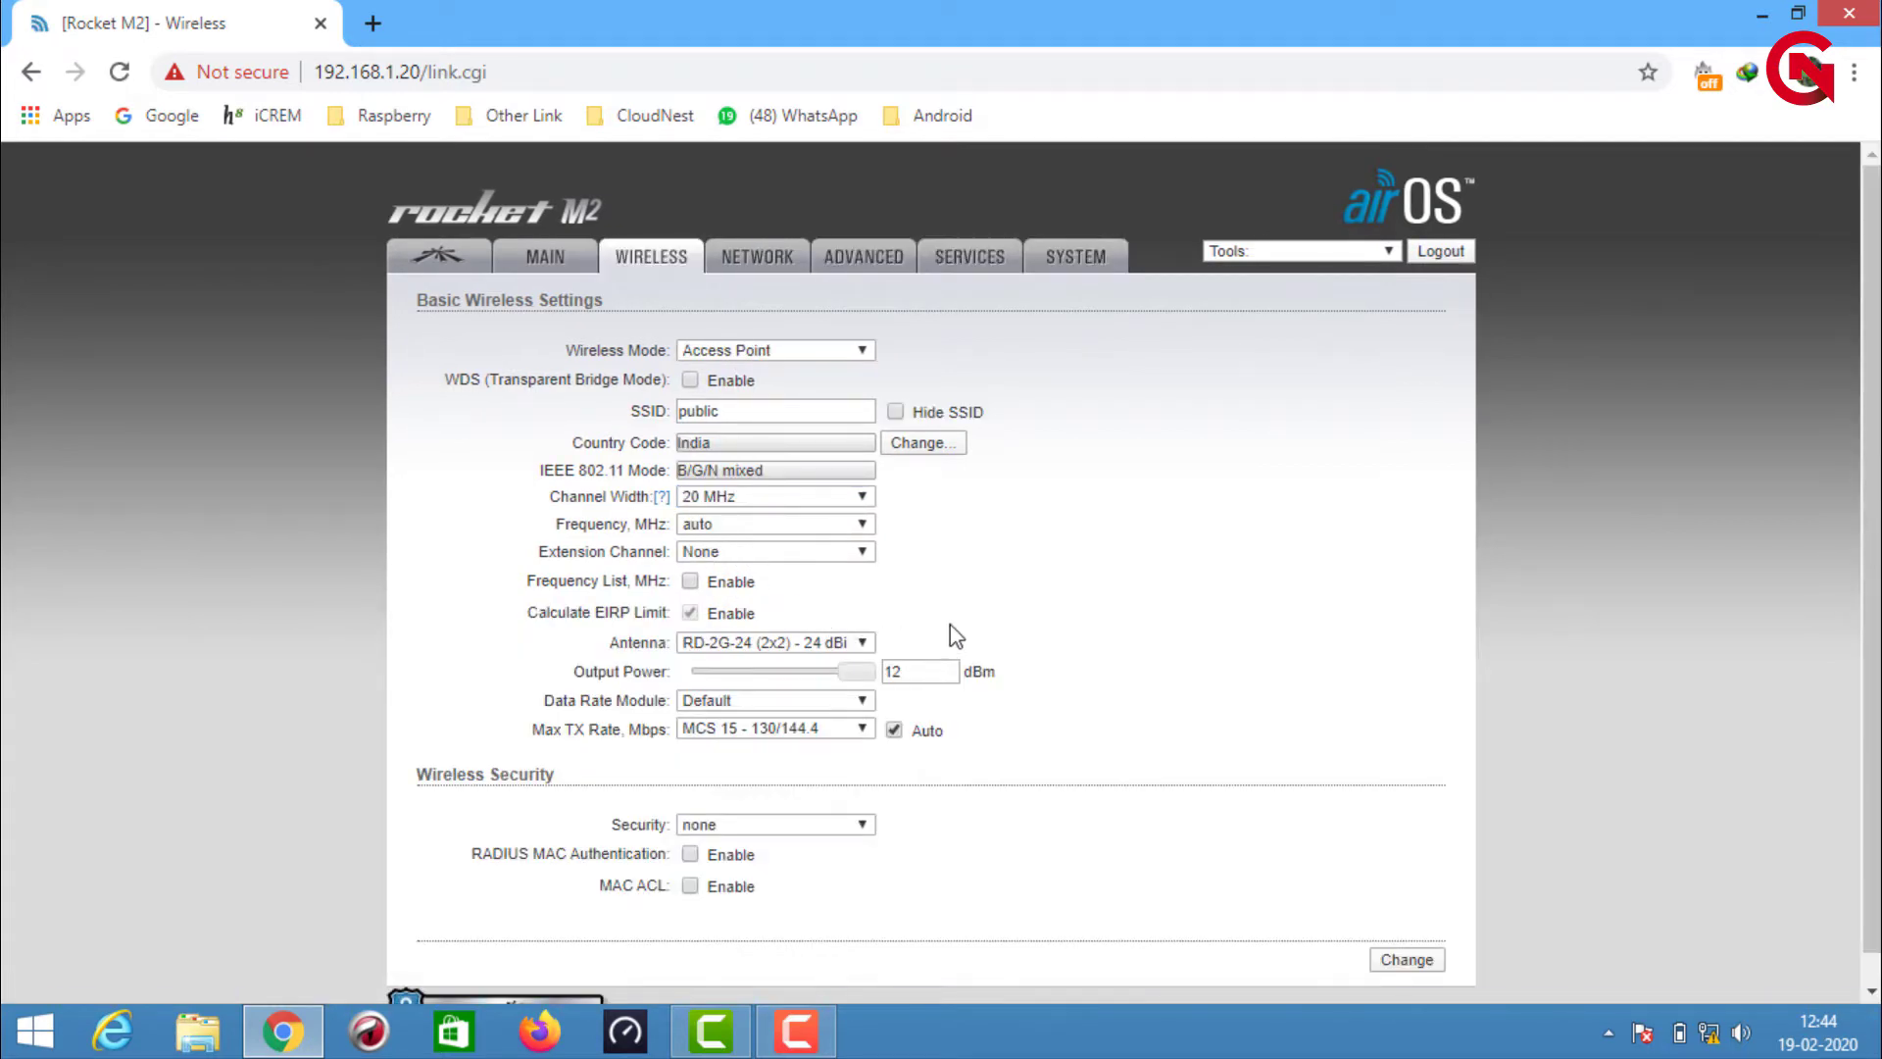
{"action": "scroll", "coordinate": [958, 619], "scroll_direction": "down", "scroll_amount": 1}
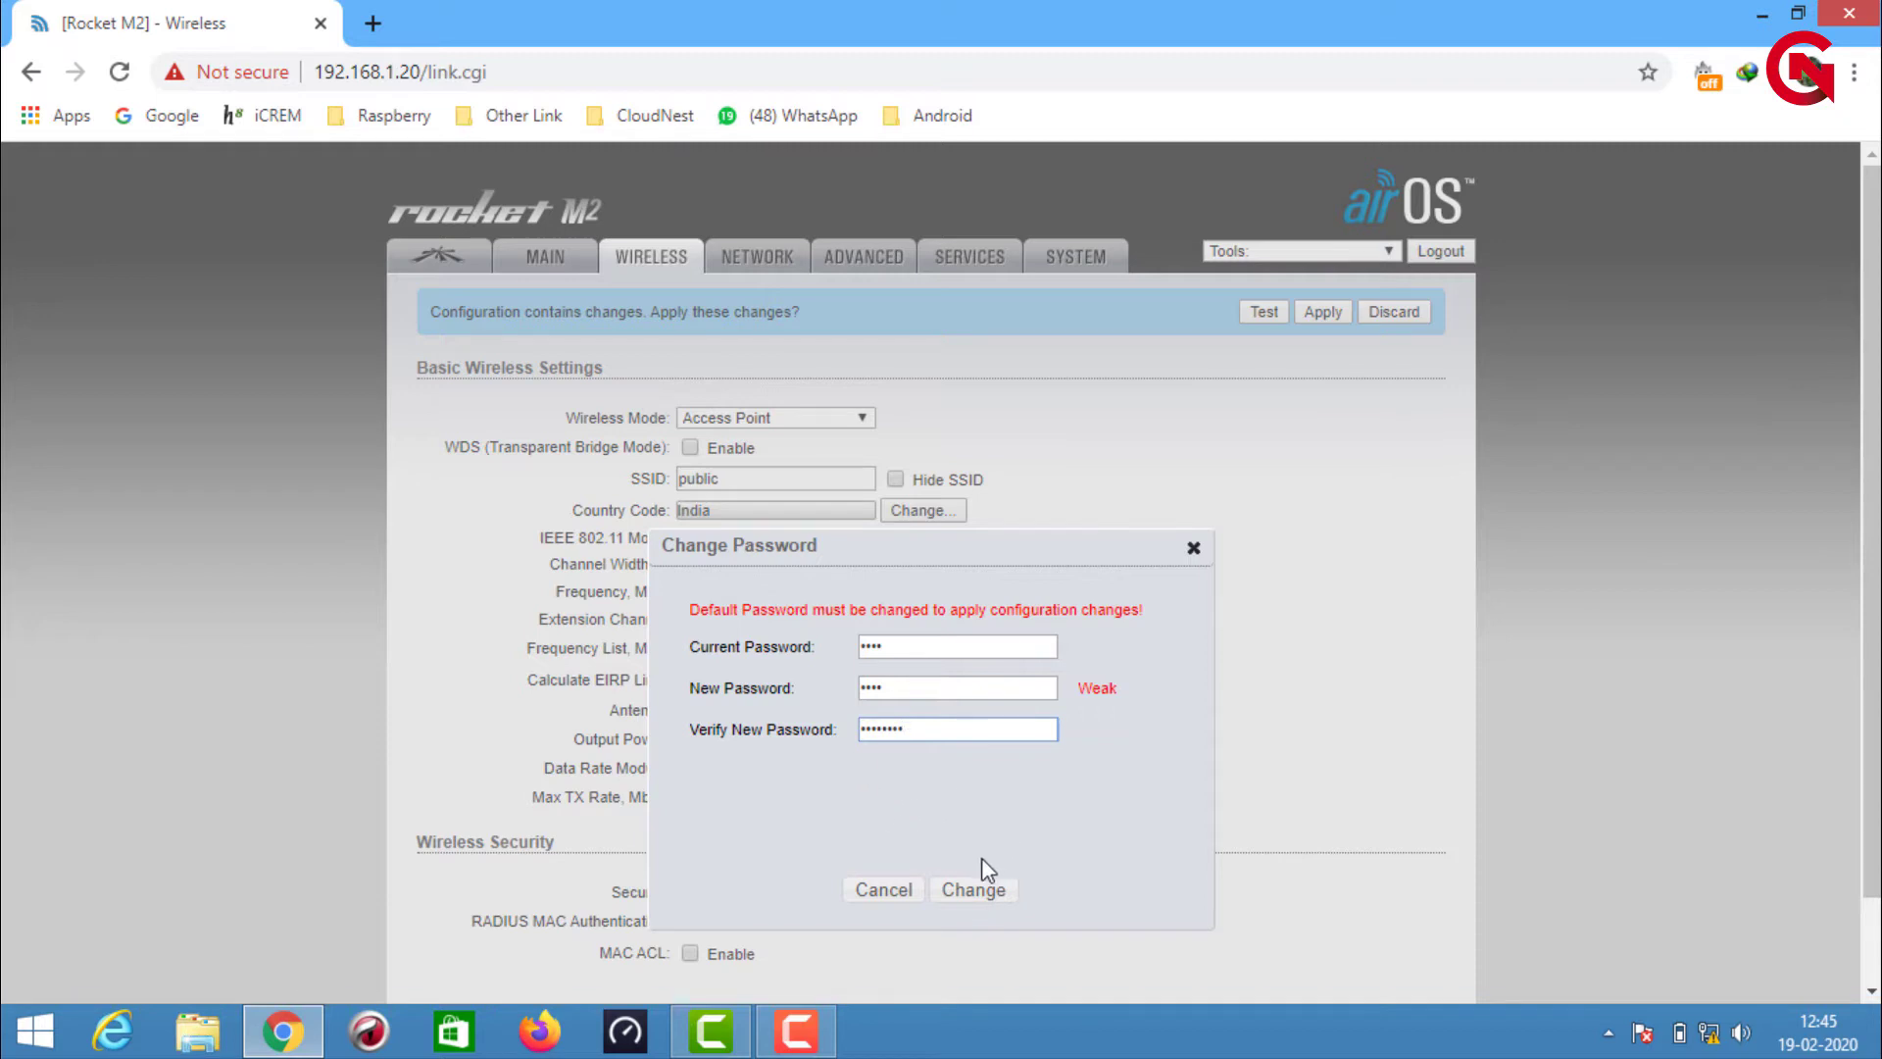
Replace the default administrator password with a new, stronger password in the Change Password dialog
{"action": "left_click", "coordinate": [969, 890]}
{"action": "left_click", "coordinate": [969, 890]}
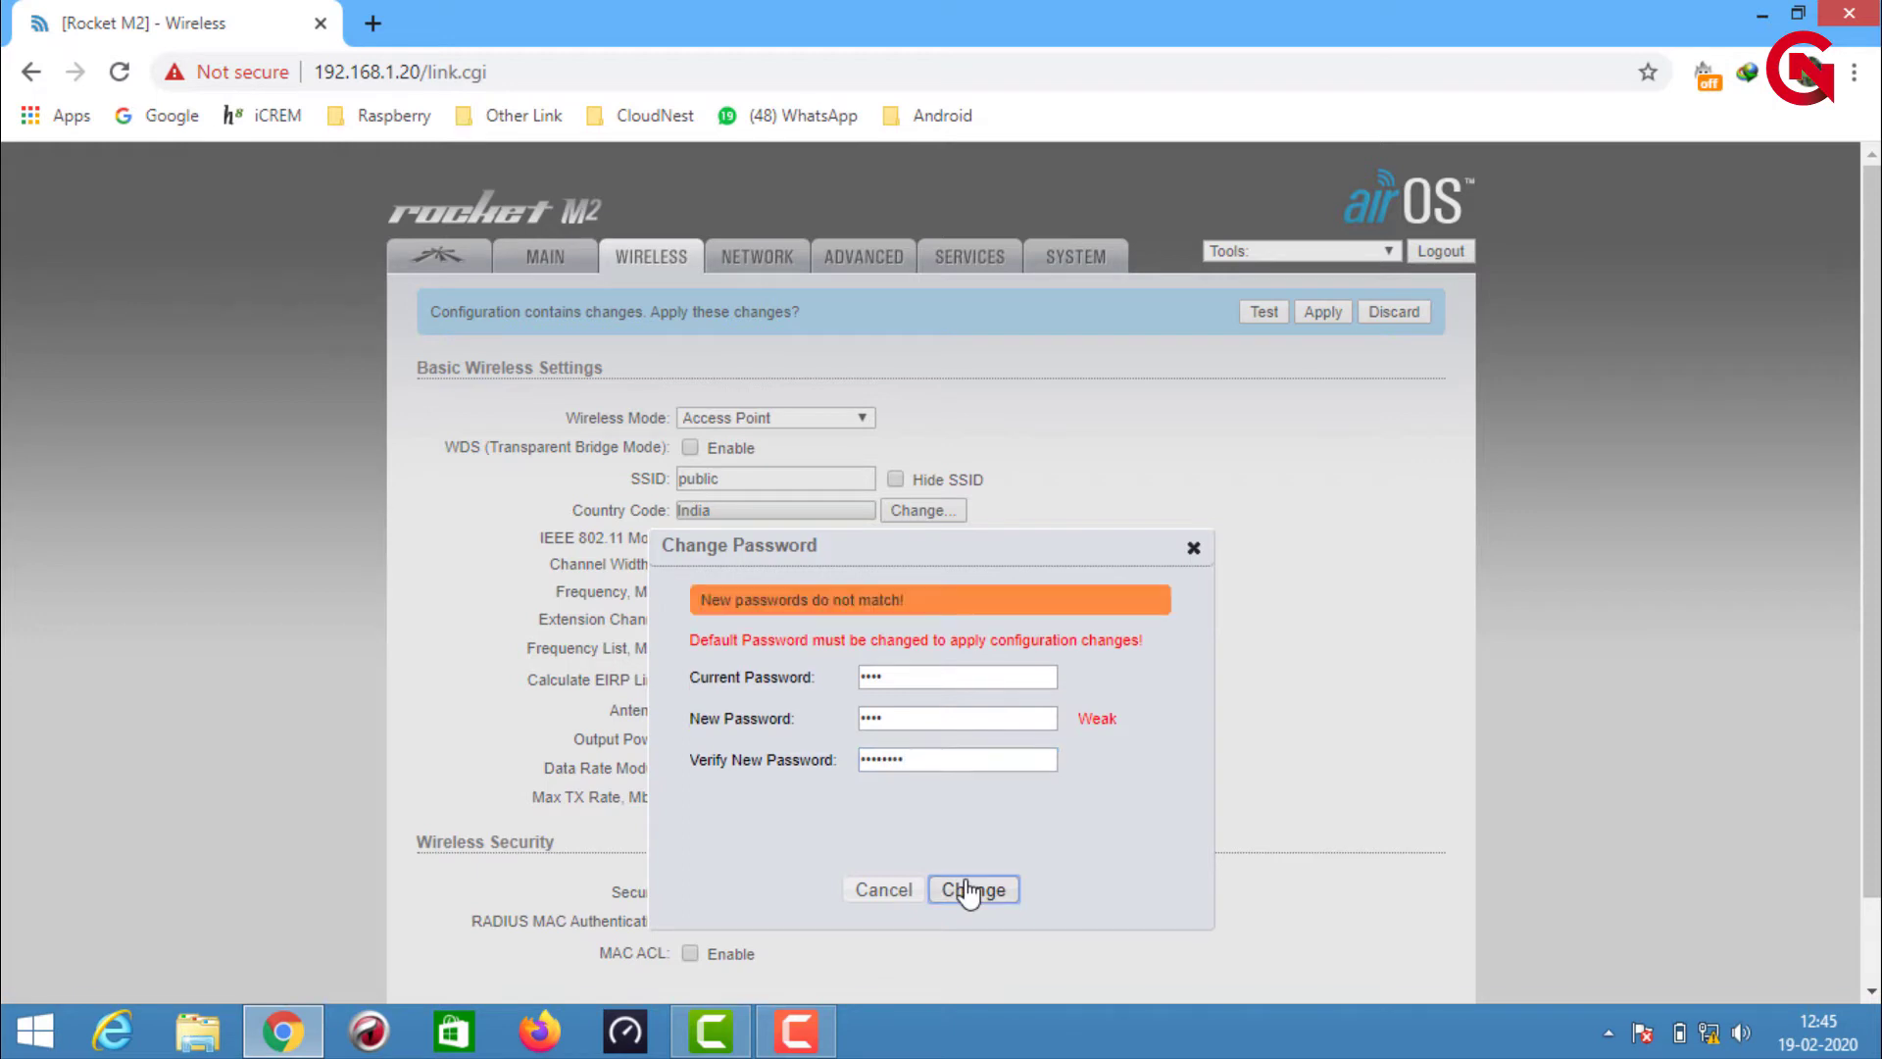
{"action": "double_click", "coordinate": [932, 674]}
{"action": "key", "text": "Tab"}
{"action": "left_click_drag", "start_coordinate": [948, 722], "coordinate": [820, 735]}
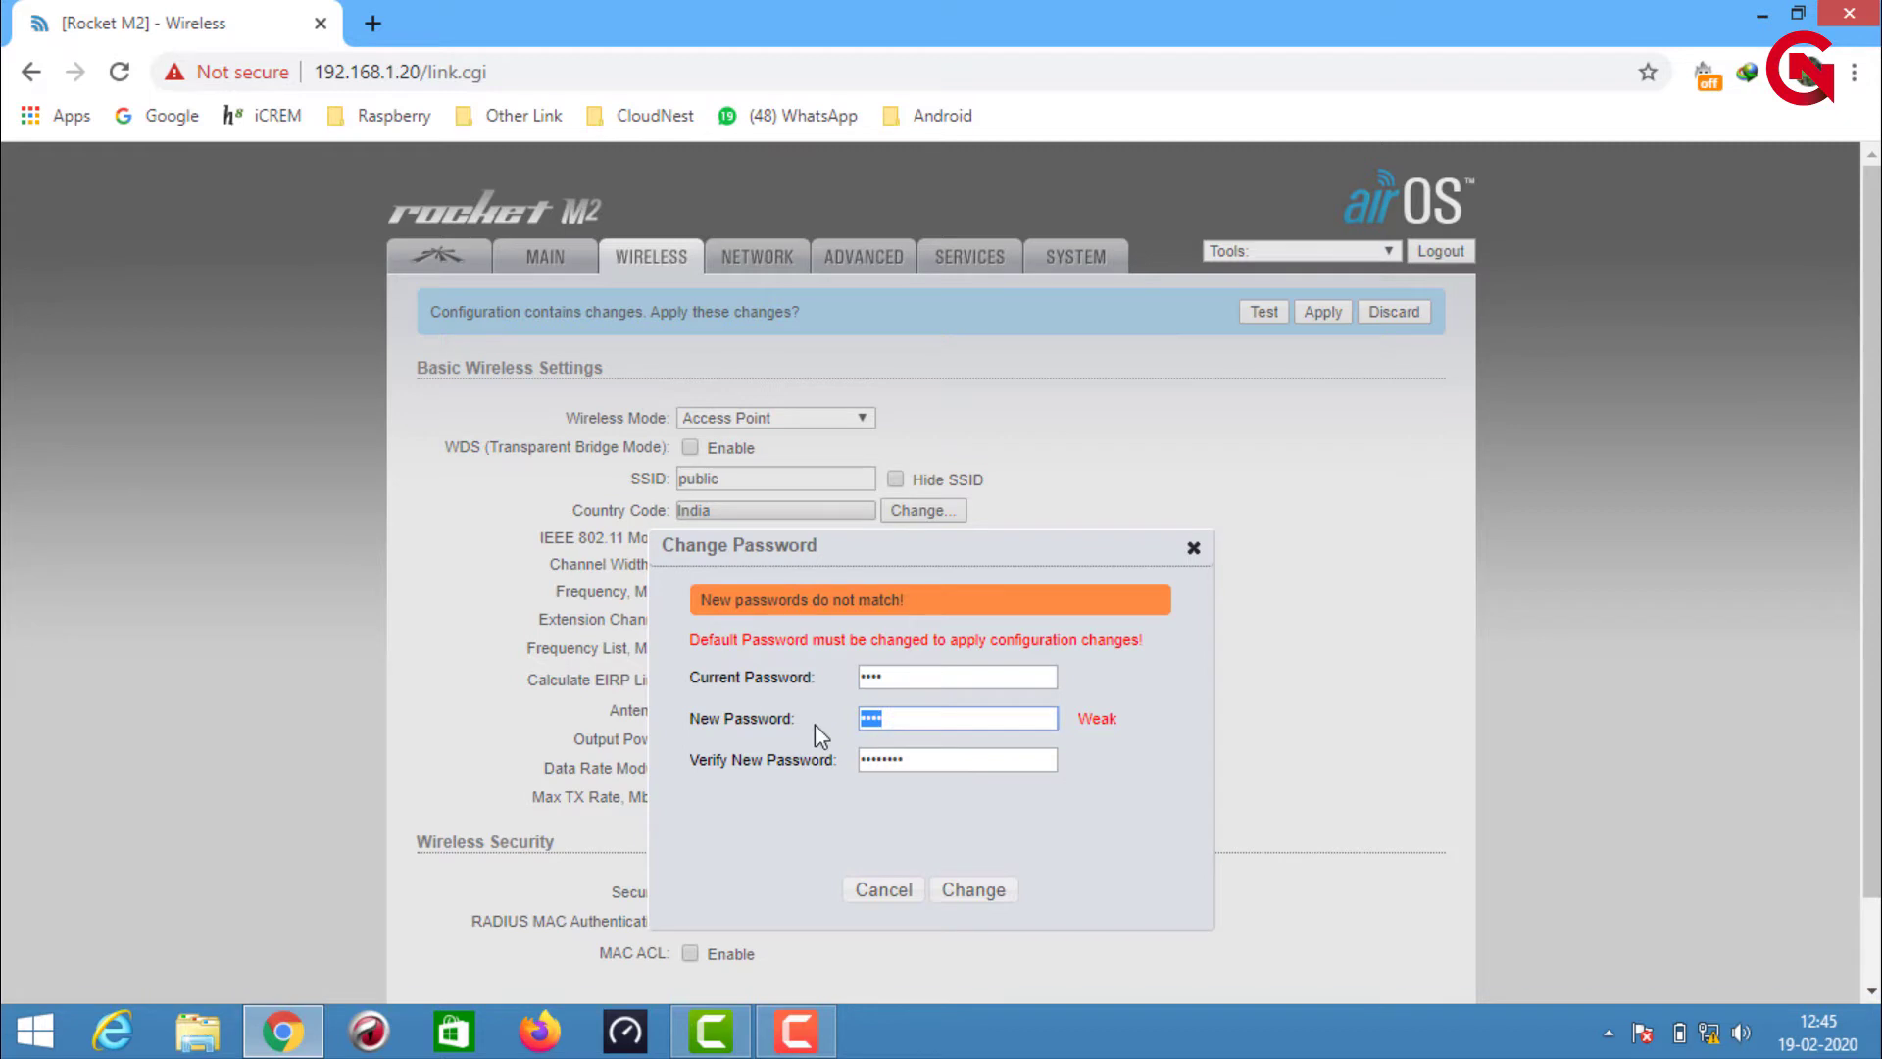
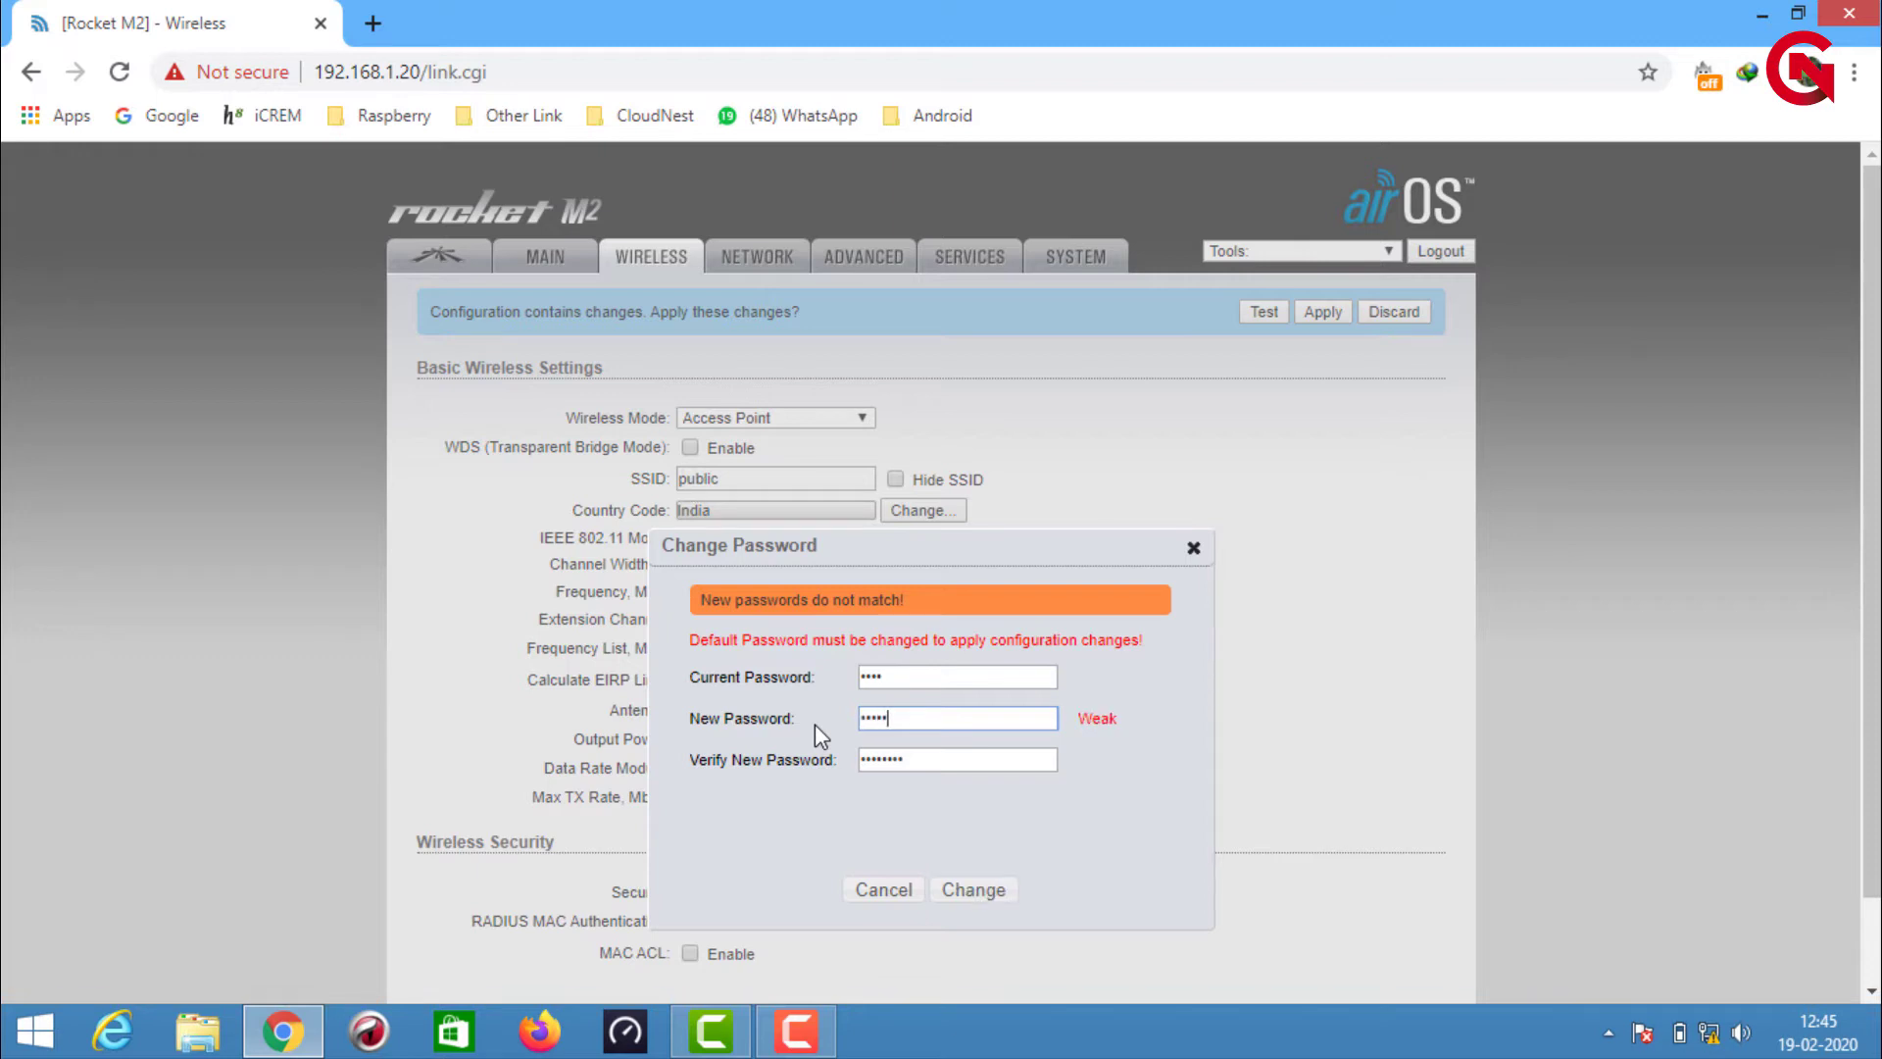
{"action": "left_click", "coordinate": [970, 890]}
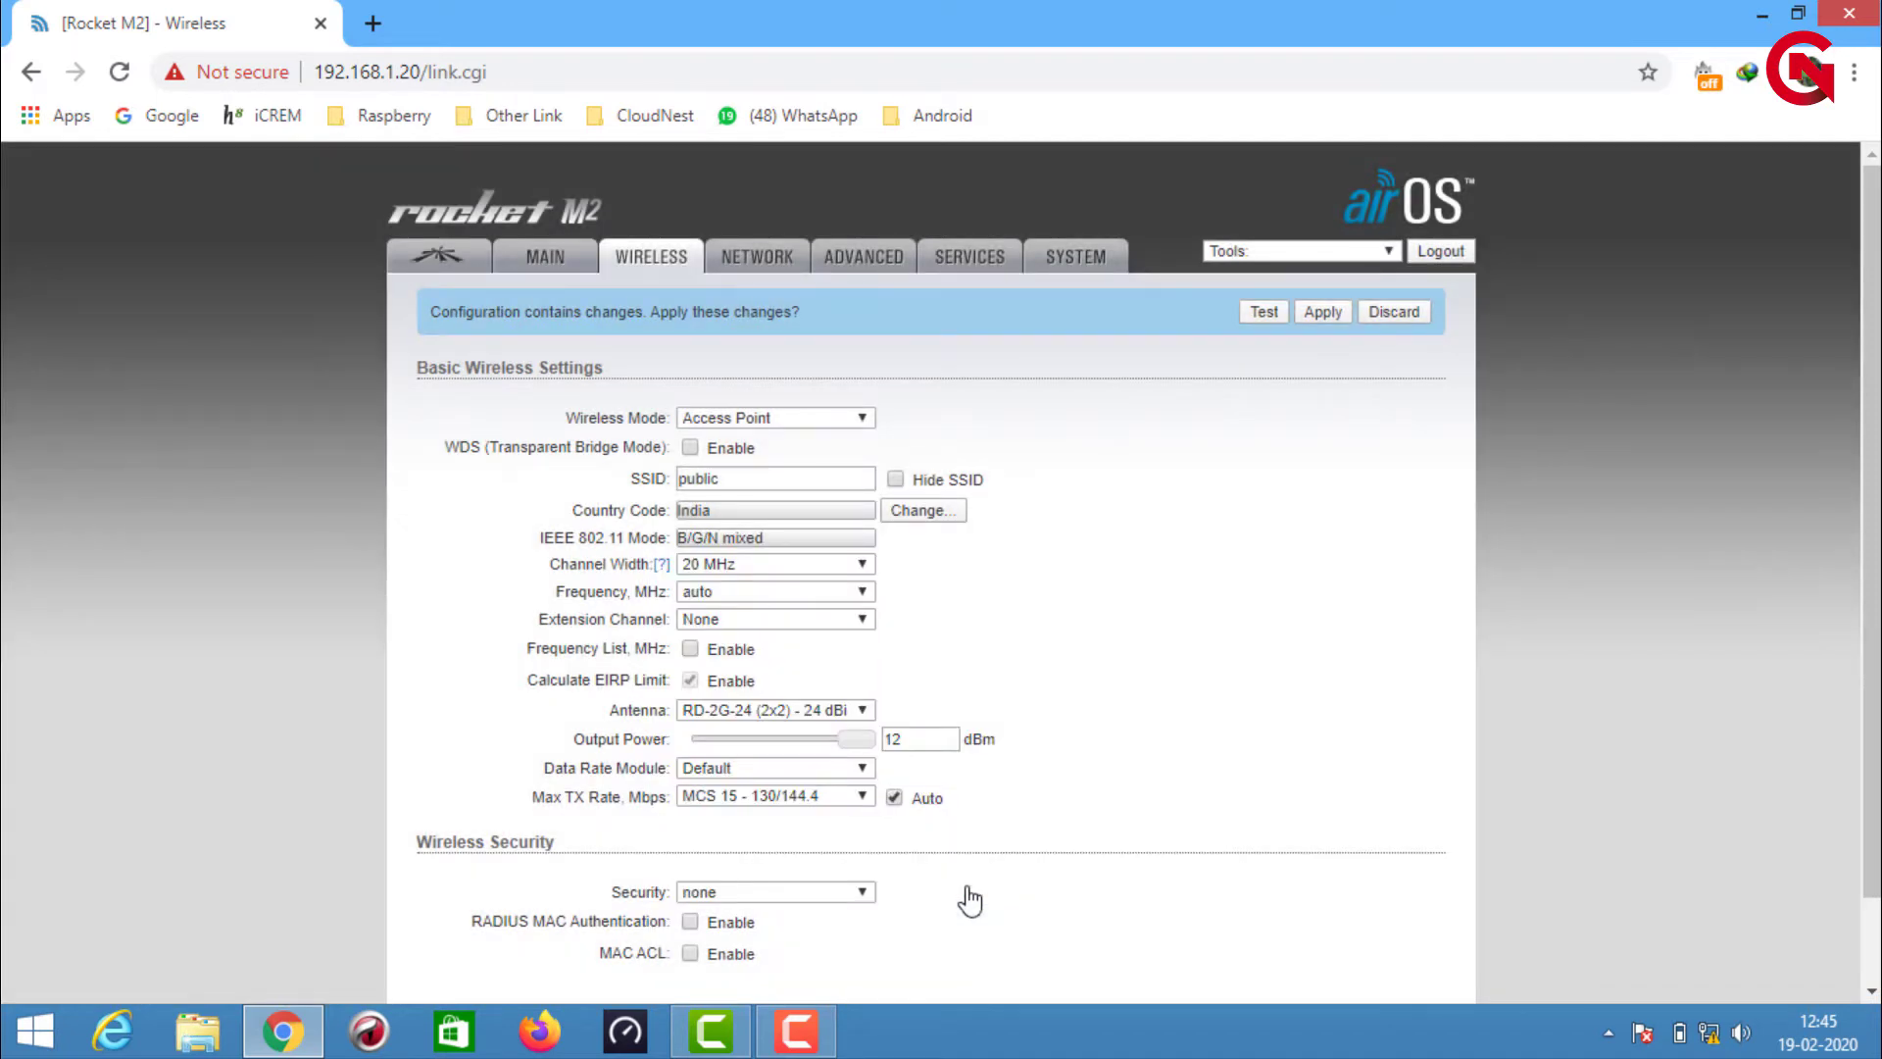
Submit the wireless settings changes and go to the Network settings page
{"action": "scroll", "coordinate": [1029, 882], "scroll_direction": "down", "scroll_amount": 1}
{"action": "left_click", "coordinate": [1404, 930]}
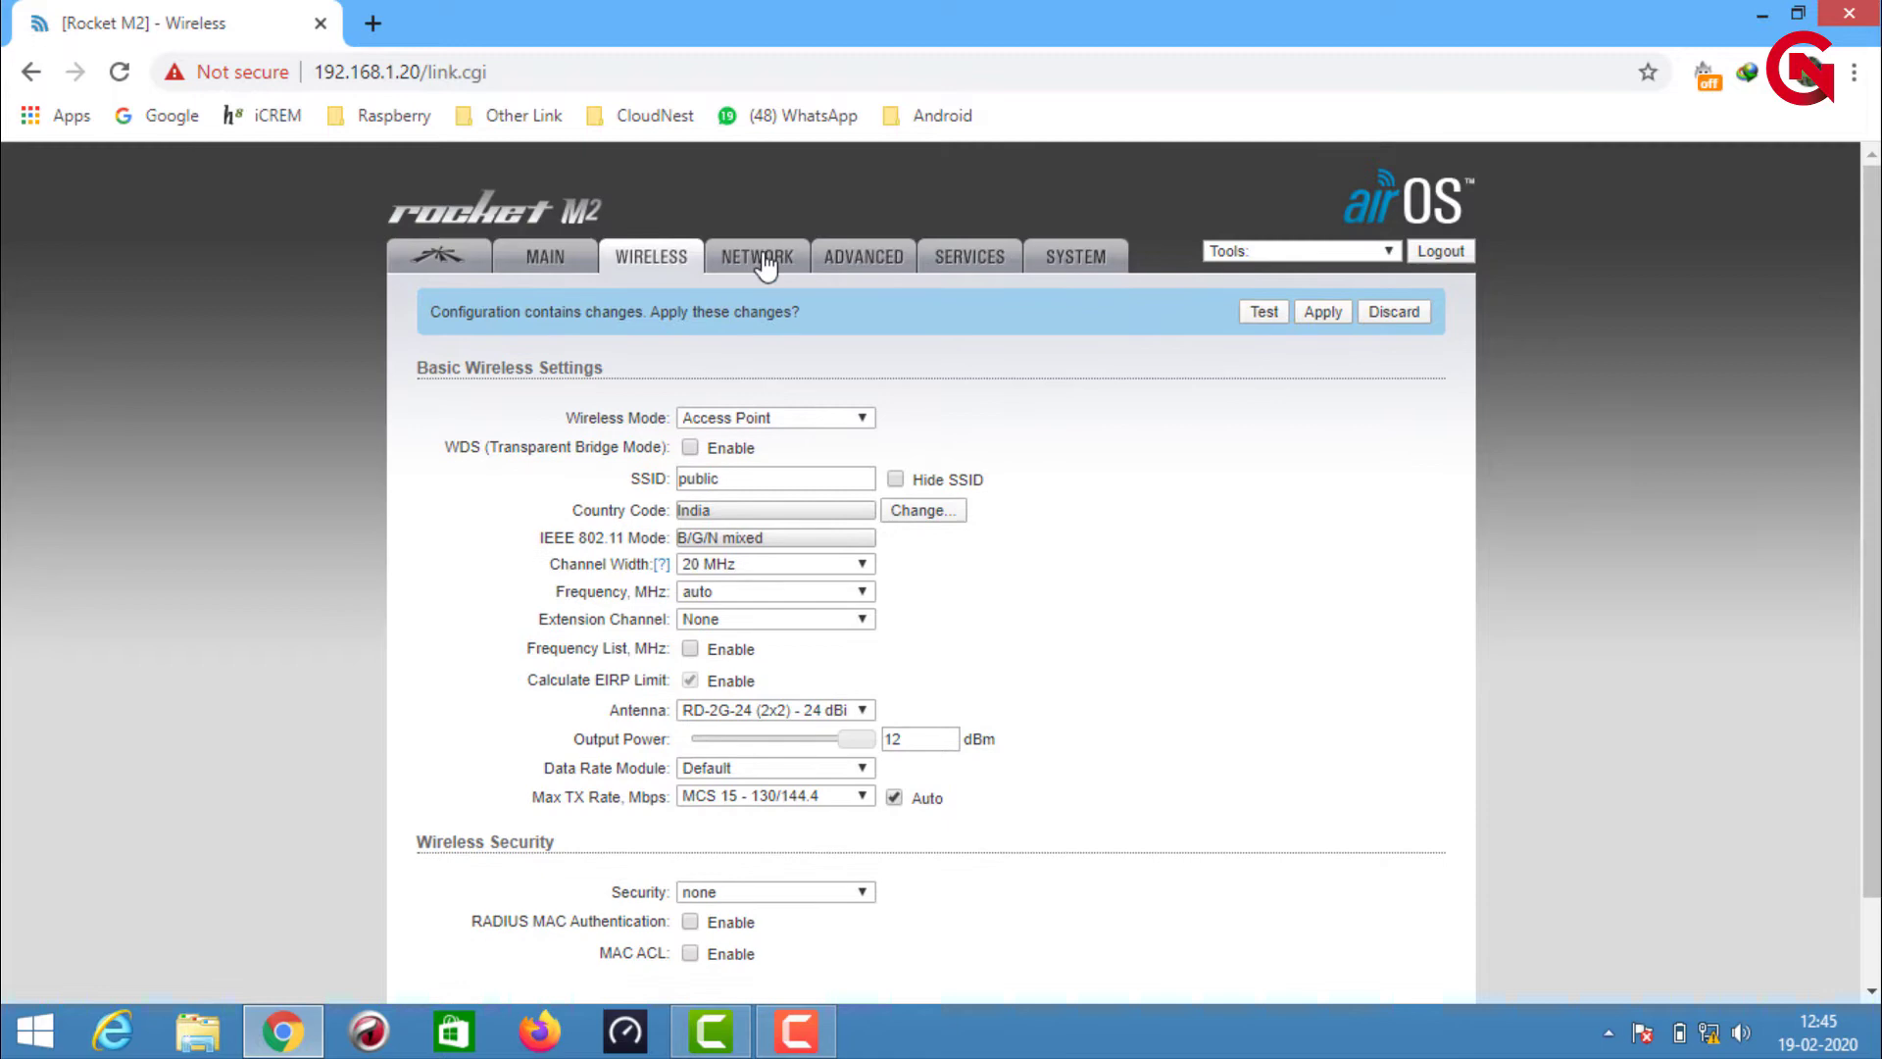
{"action": "left_click", "coordinate": [765, 260]}
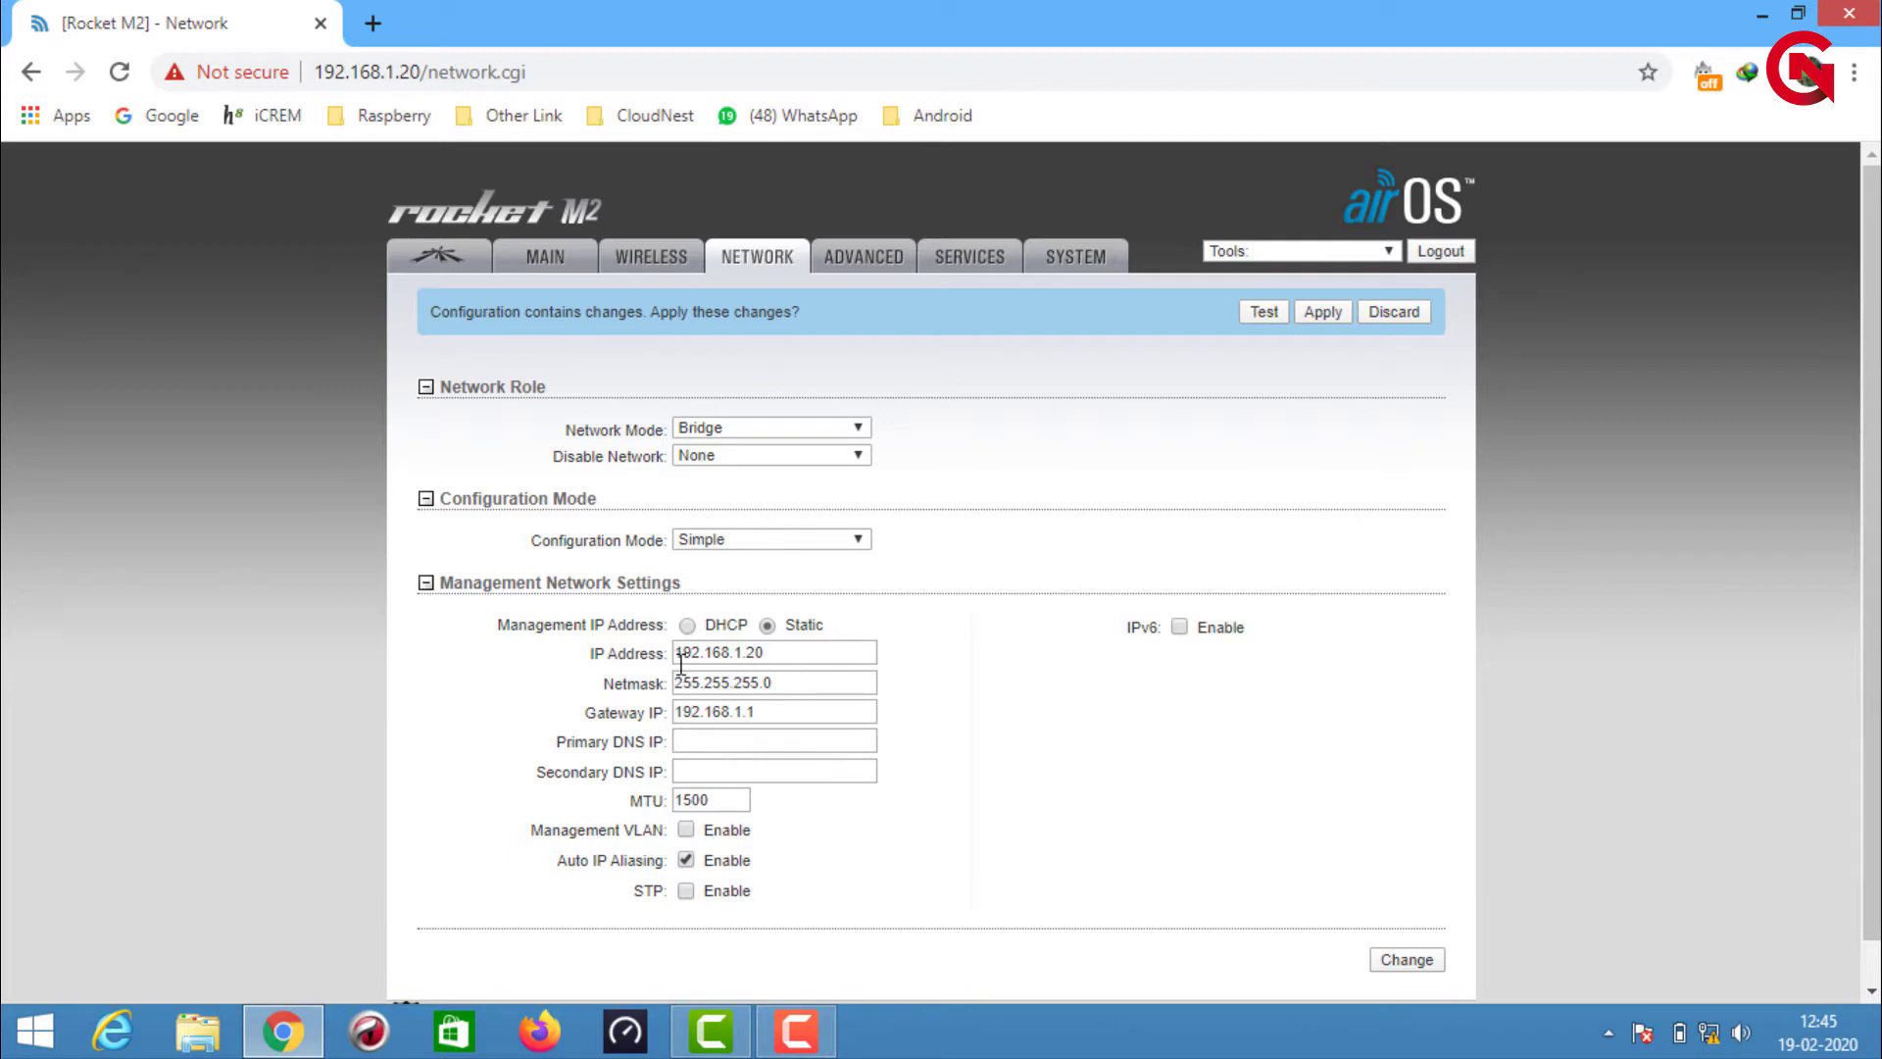
Change the management IP address to 192.168.1.99 and submit the network settings
{"action": "left_click", "coordinate": [840, 652]}
{"action": "key", "text": "BackSpace"}
{"action": "key", "text": "BackSpace"}
{"action": "type", "text": "99"}
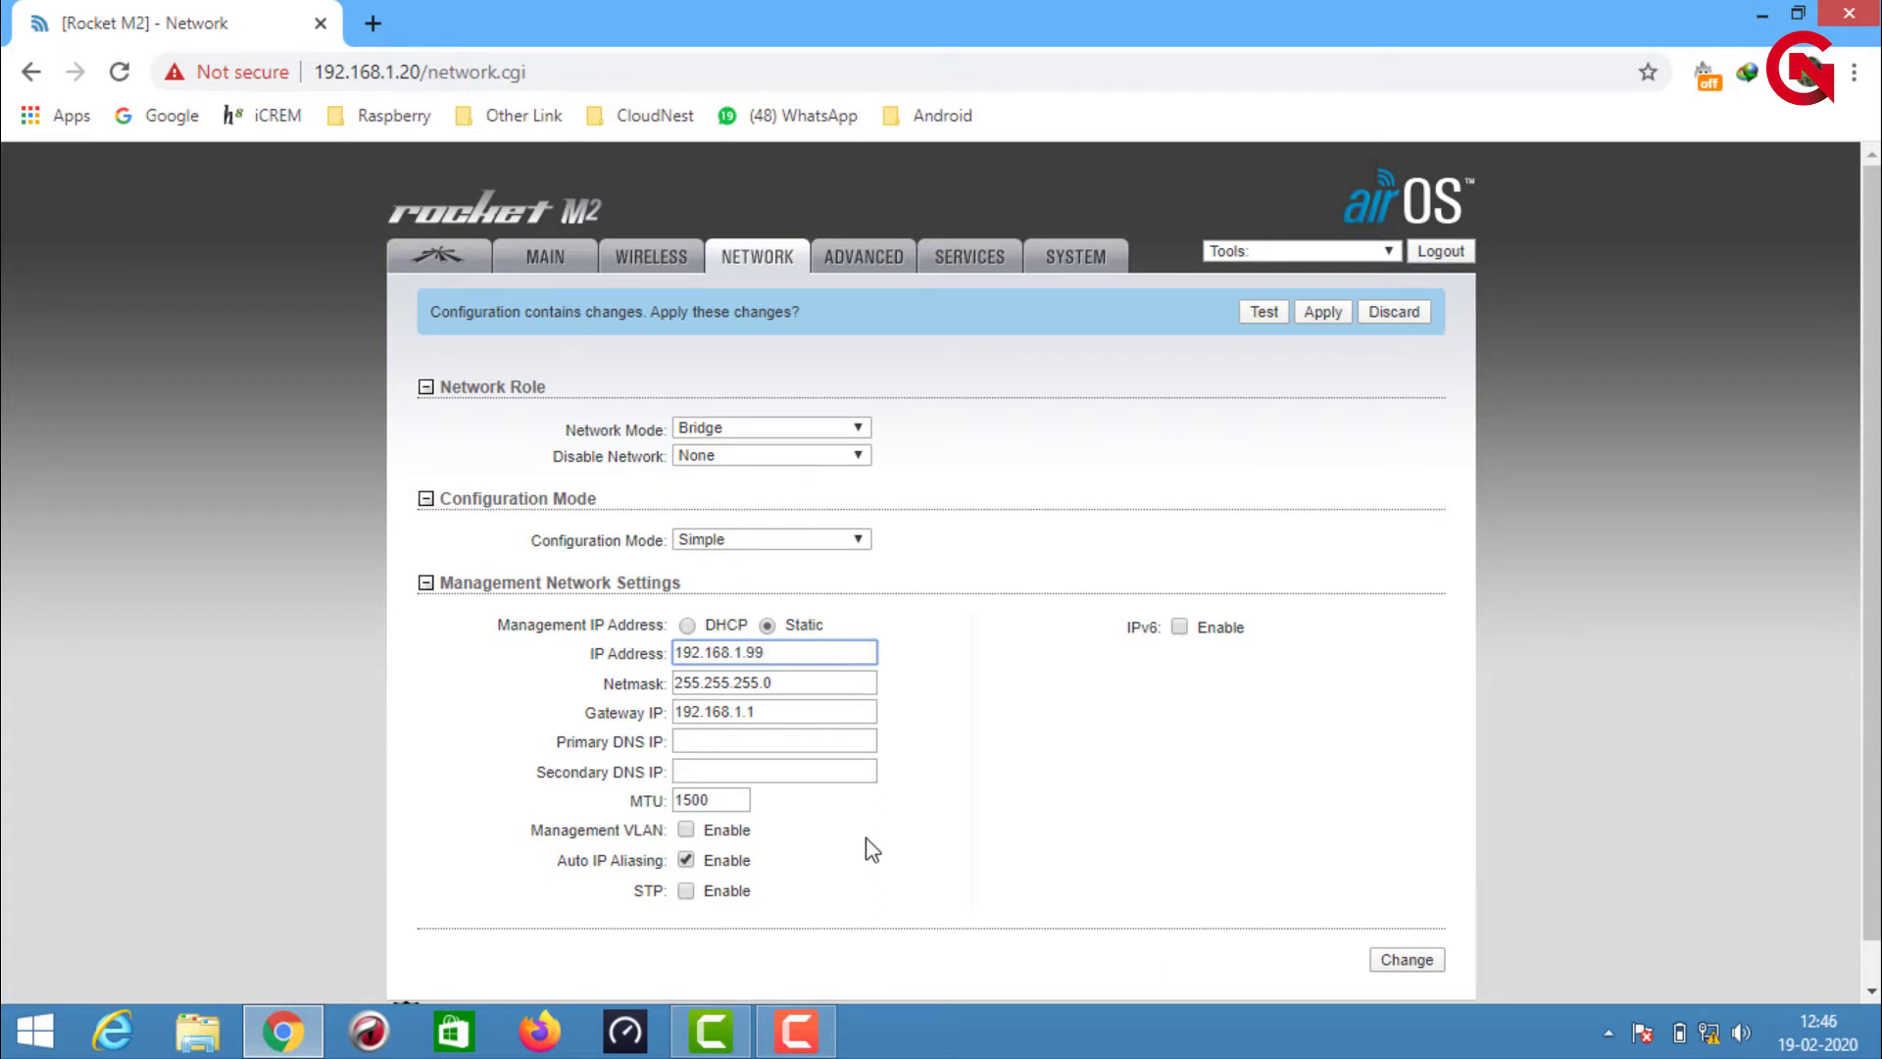
{"action": "scroll", "coordinate": [867, 837], "scroll_direction": "down", "scroll_amount": 1}
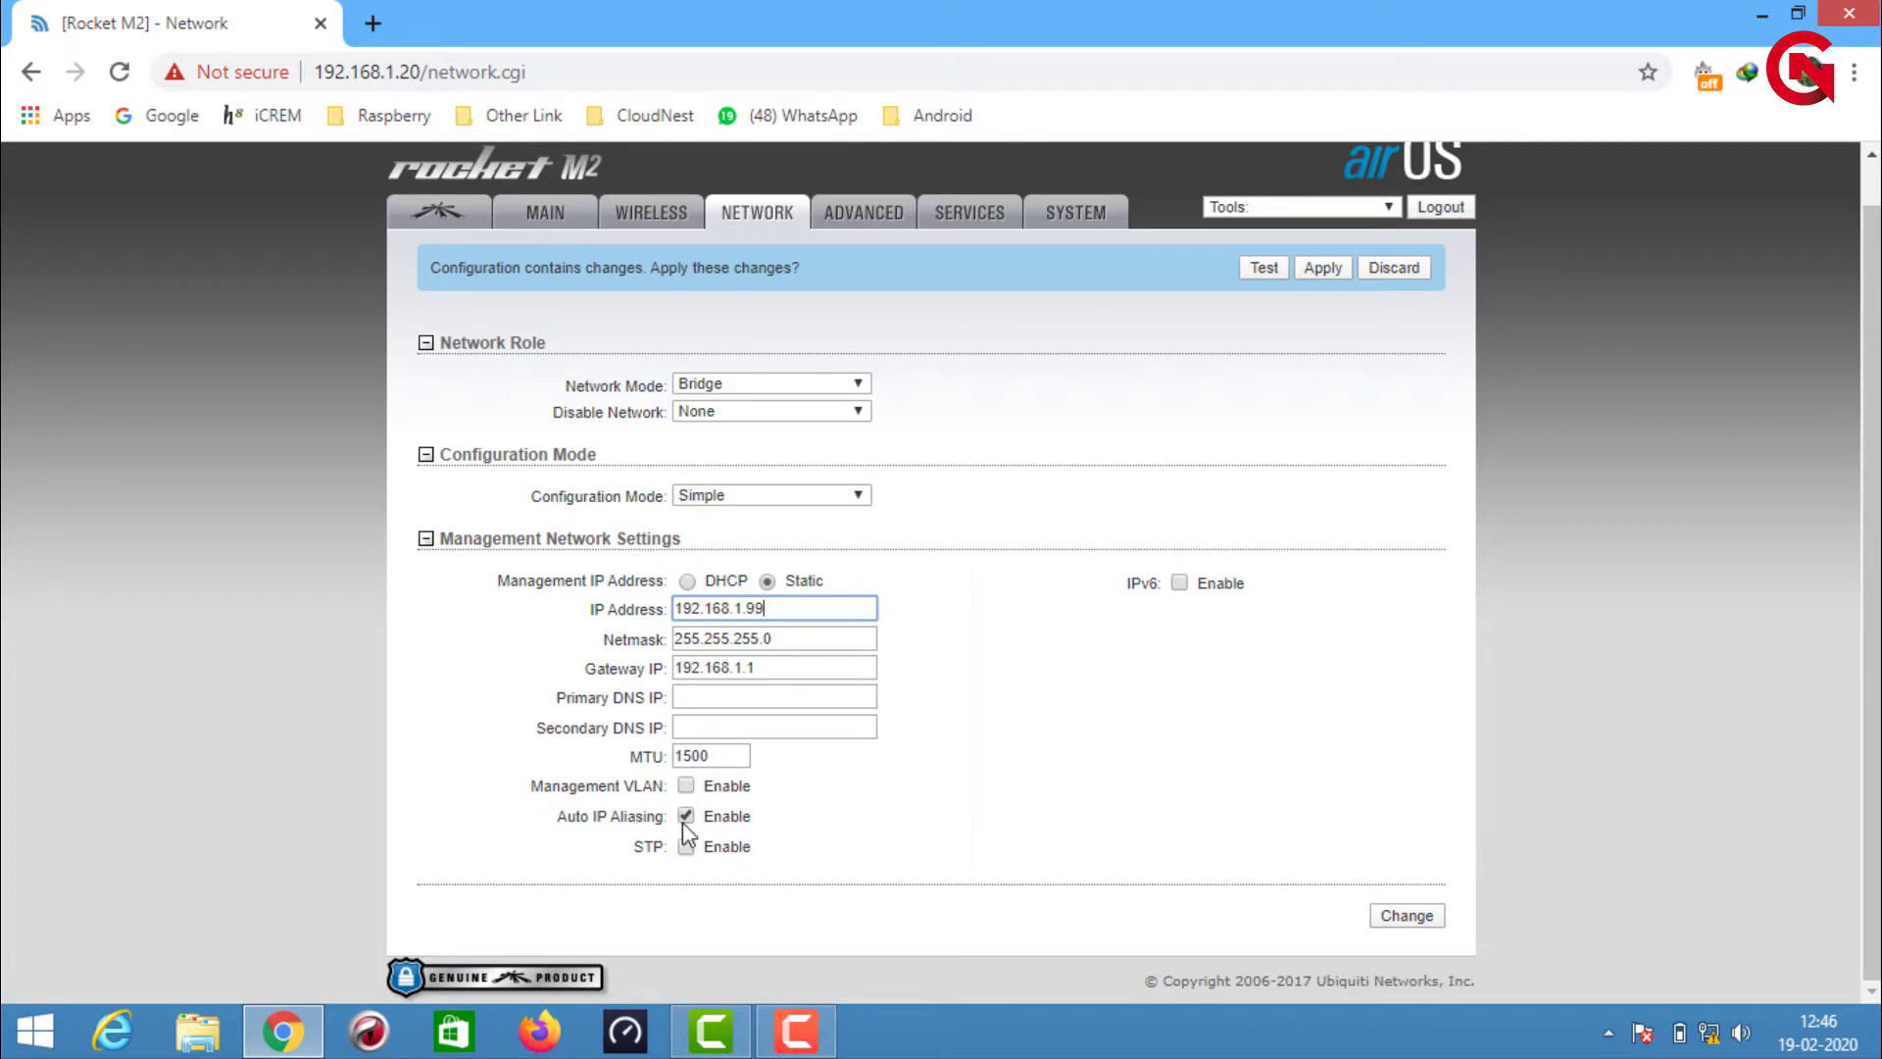
{"action": "left_click", "coordinate": [1403, 914]}
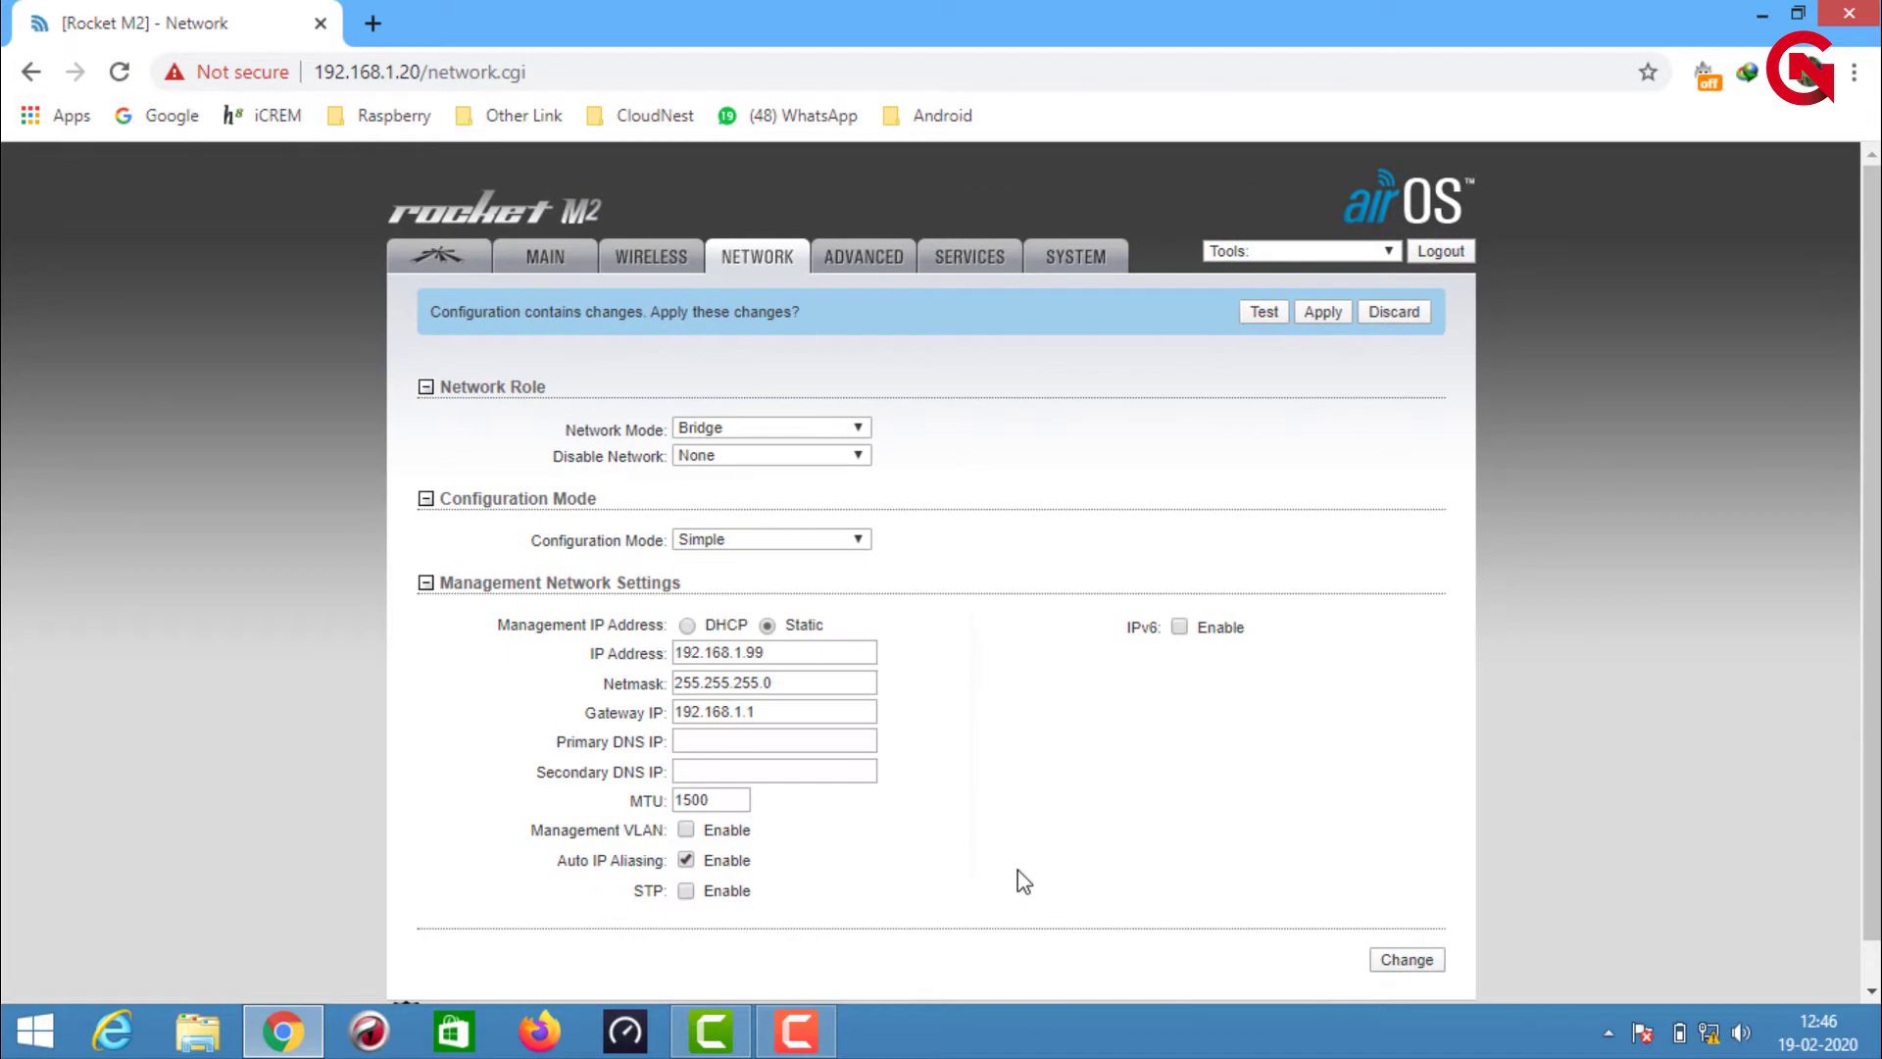
{"action": "left_click", "coordinate": [845, 257]}
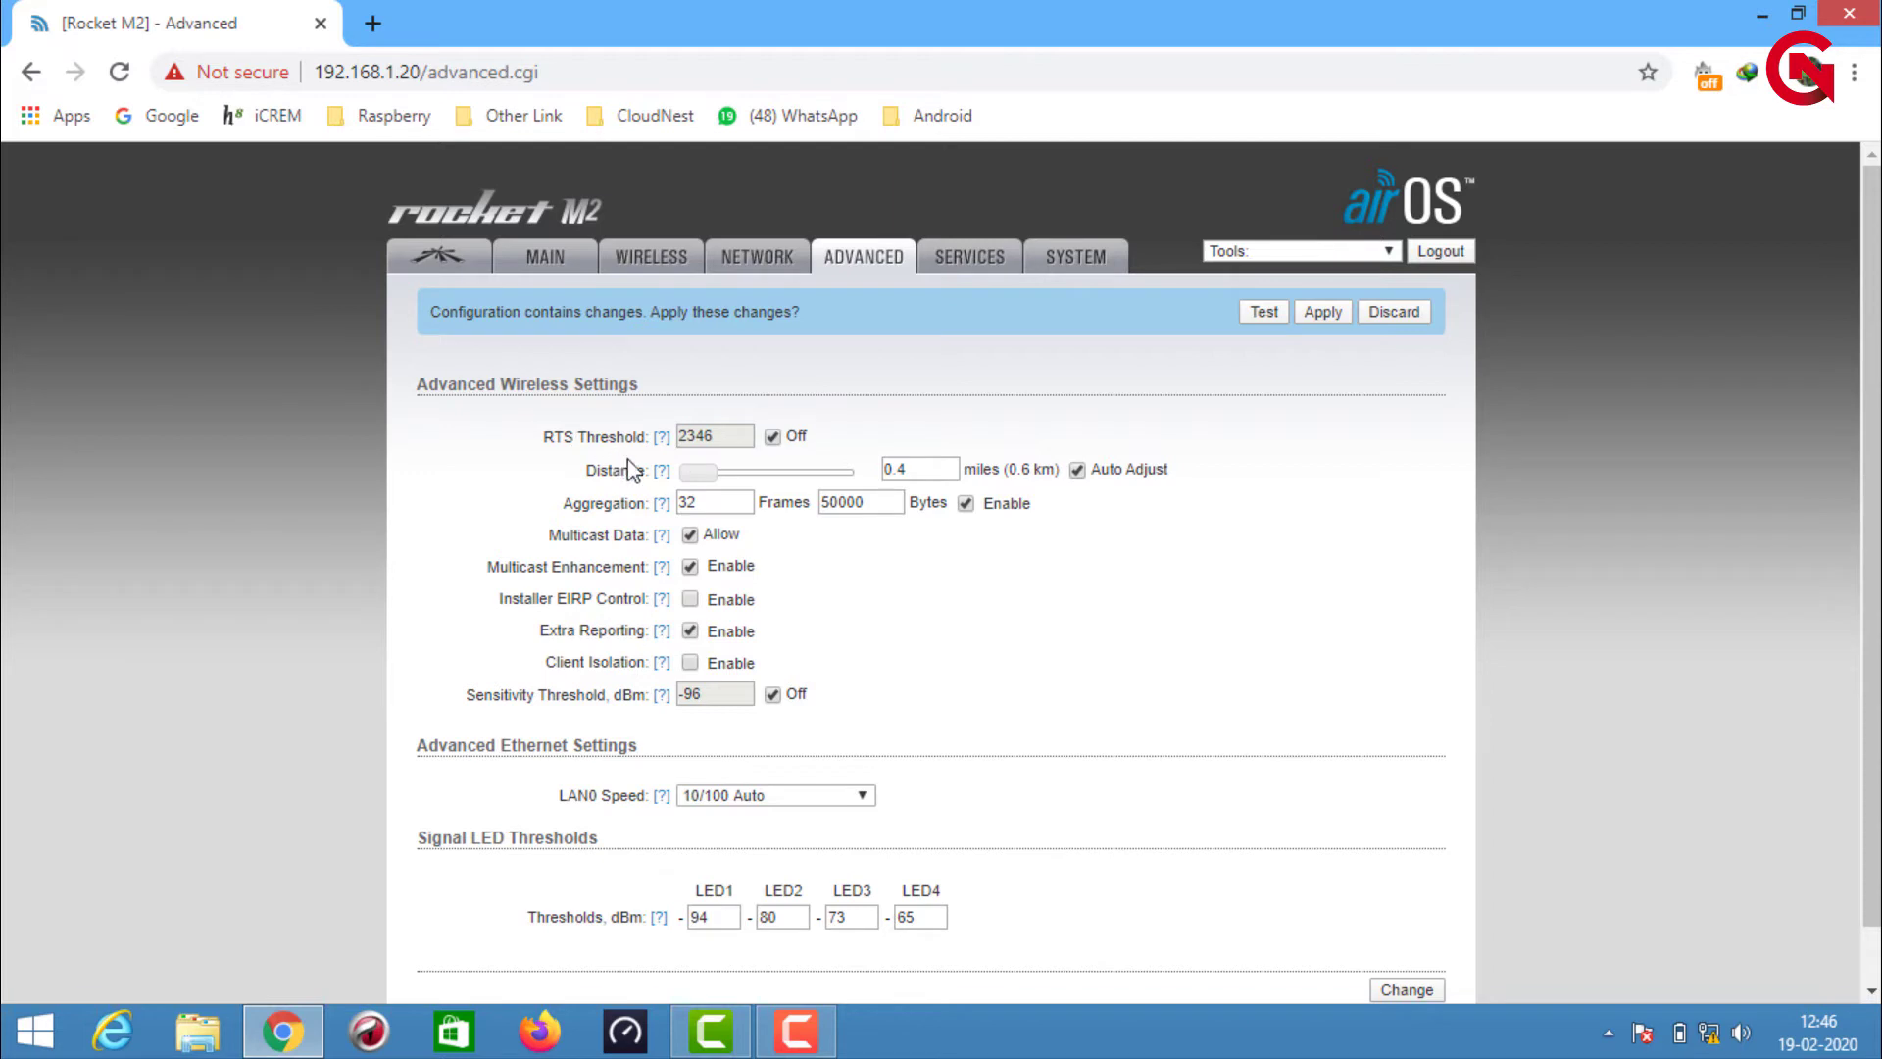
Set link distance to 32.5 miles and LAN0 speed to 100Mbps-Full, then submit
{"action": "left_click_drag", "start_coordinate": [699, 486], "coordinate": [886, 471]}
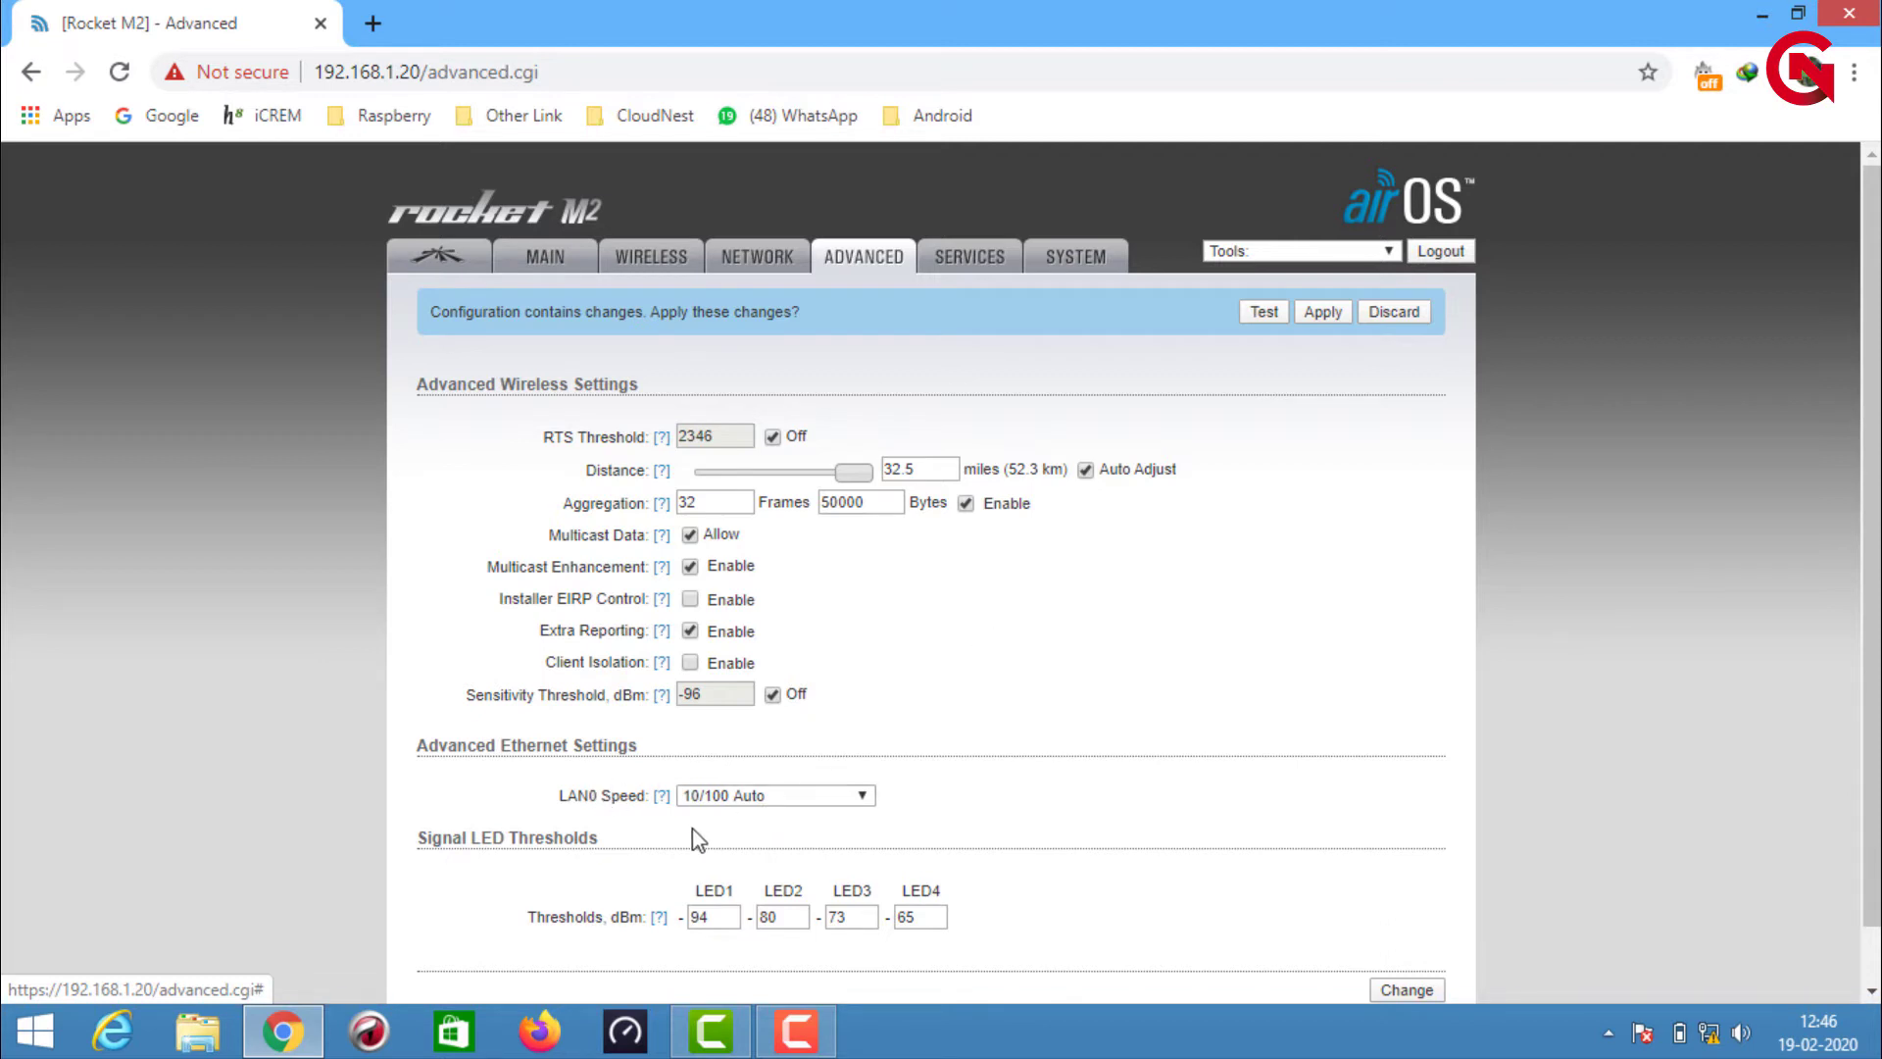
{"action": "left_click", "coordinate": [794, 801]}
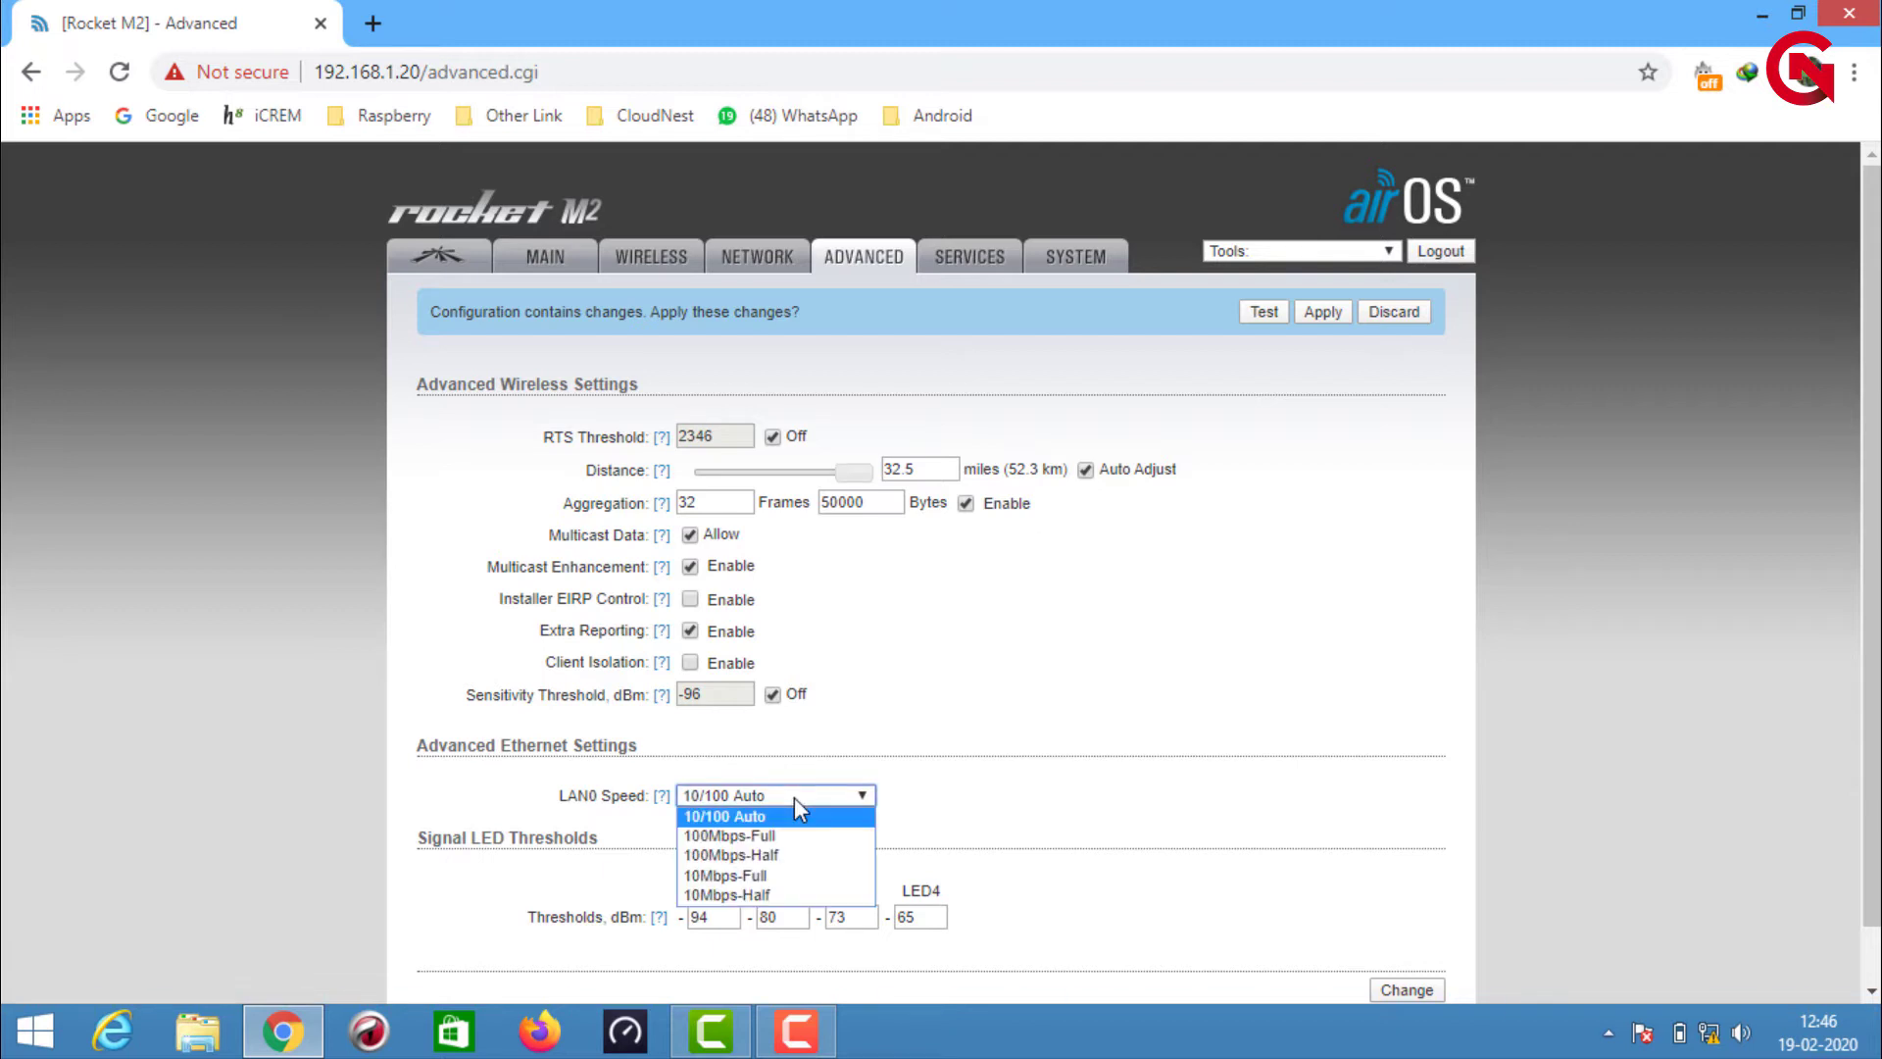
{"action": "left_click", "coordinate": [784, 835]}
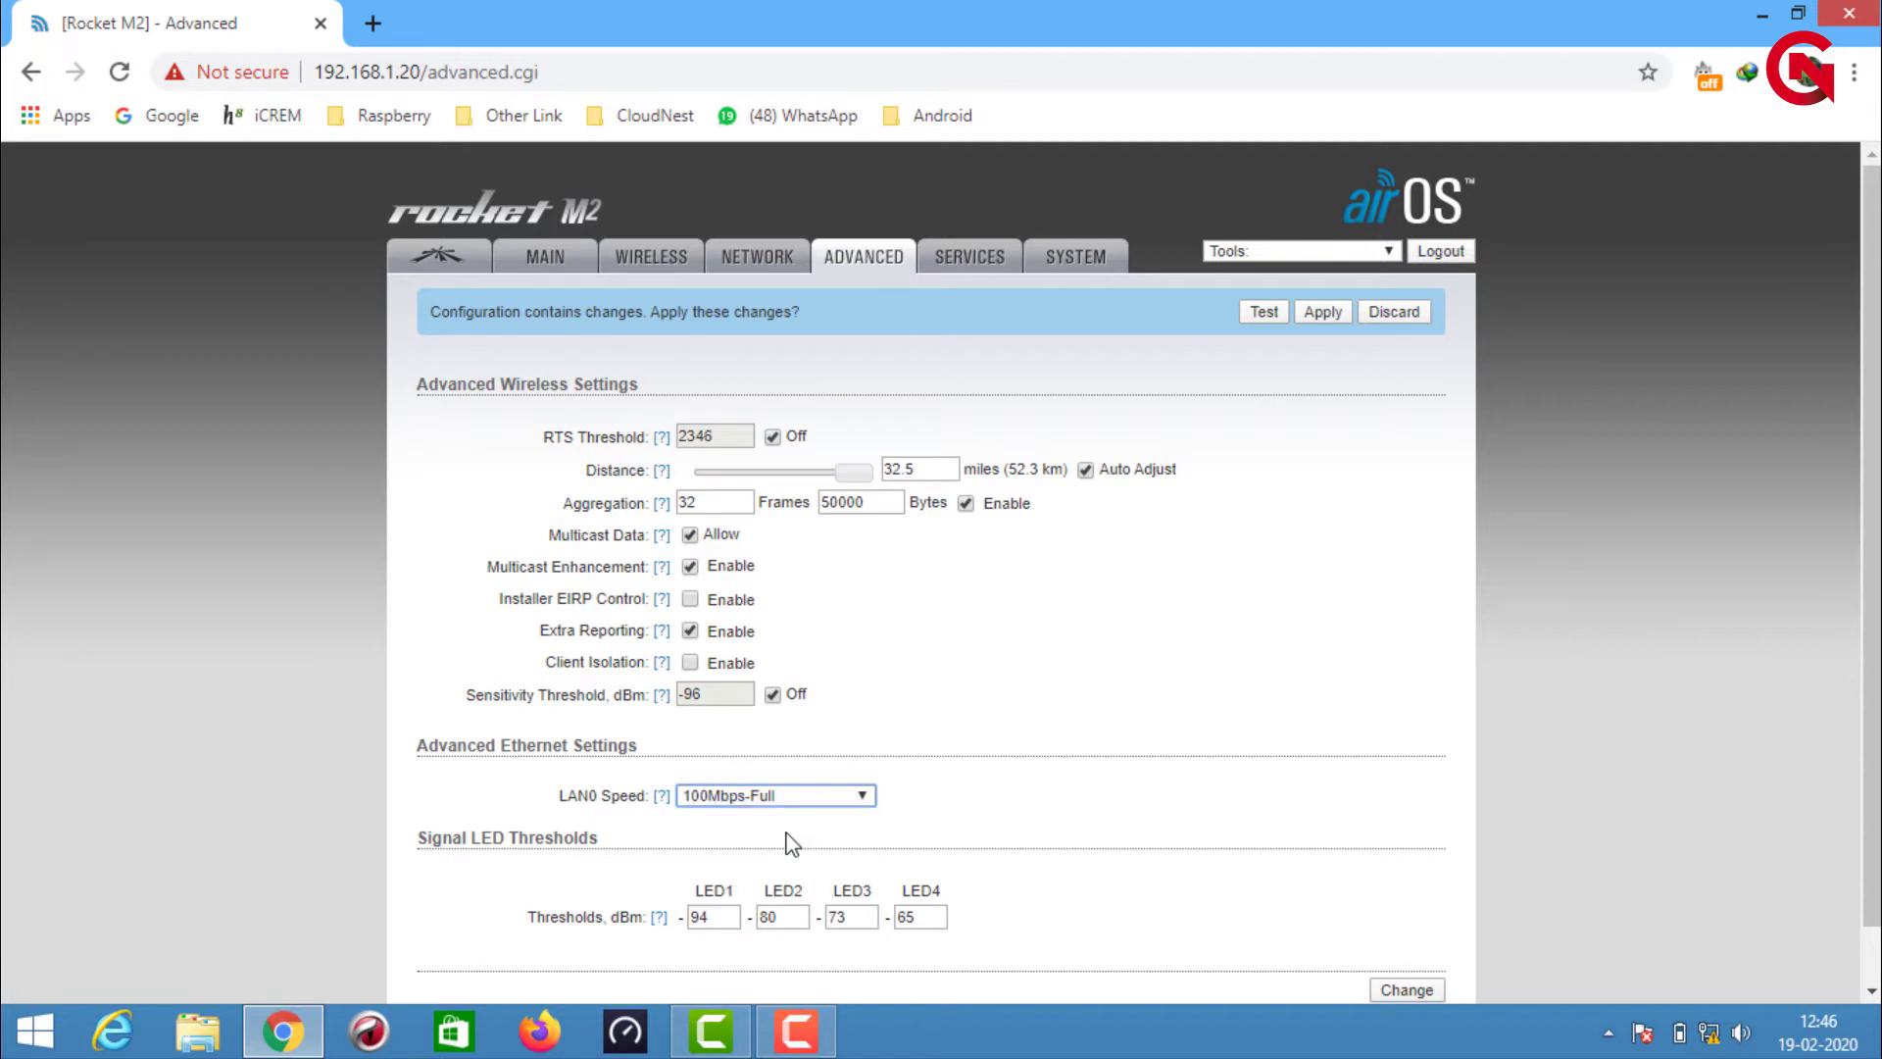
{"action": "scroll", "coordinate": [936, 809], "scroll_direction": "down", "scroll_amount": 1}
{"action": "scroll", "coordinate": [938, 809], "scroll_direction": "down", "scroll_amount": 1}
{"action": "left_click", "coordinate": [1396, 931]}
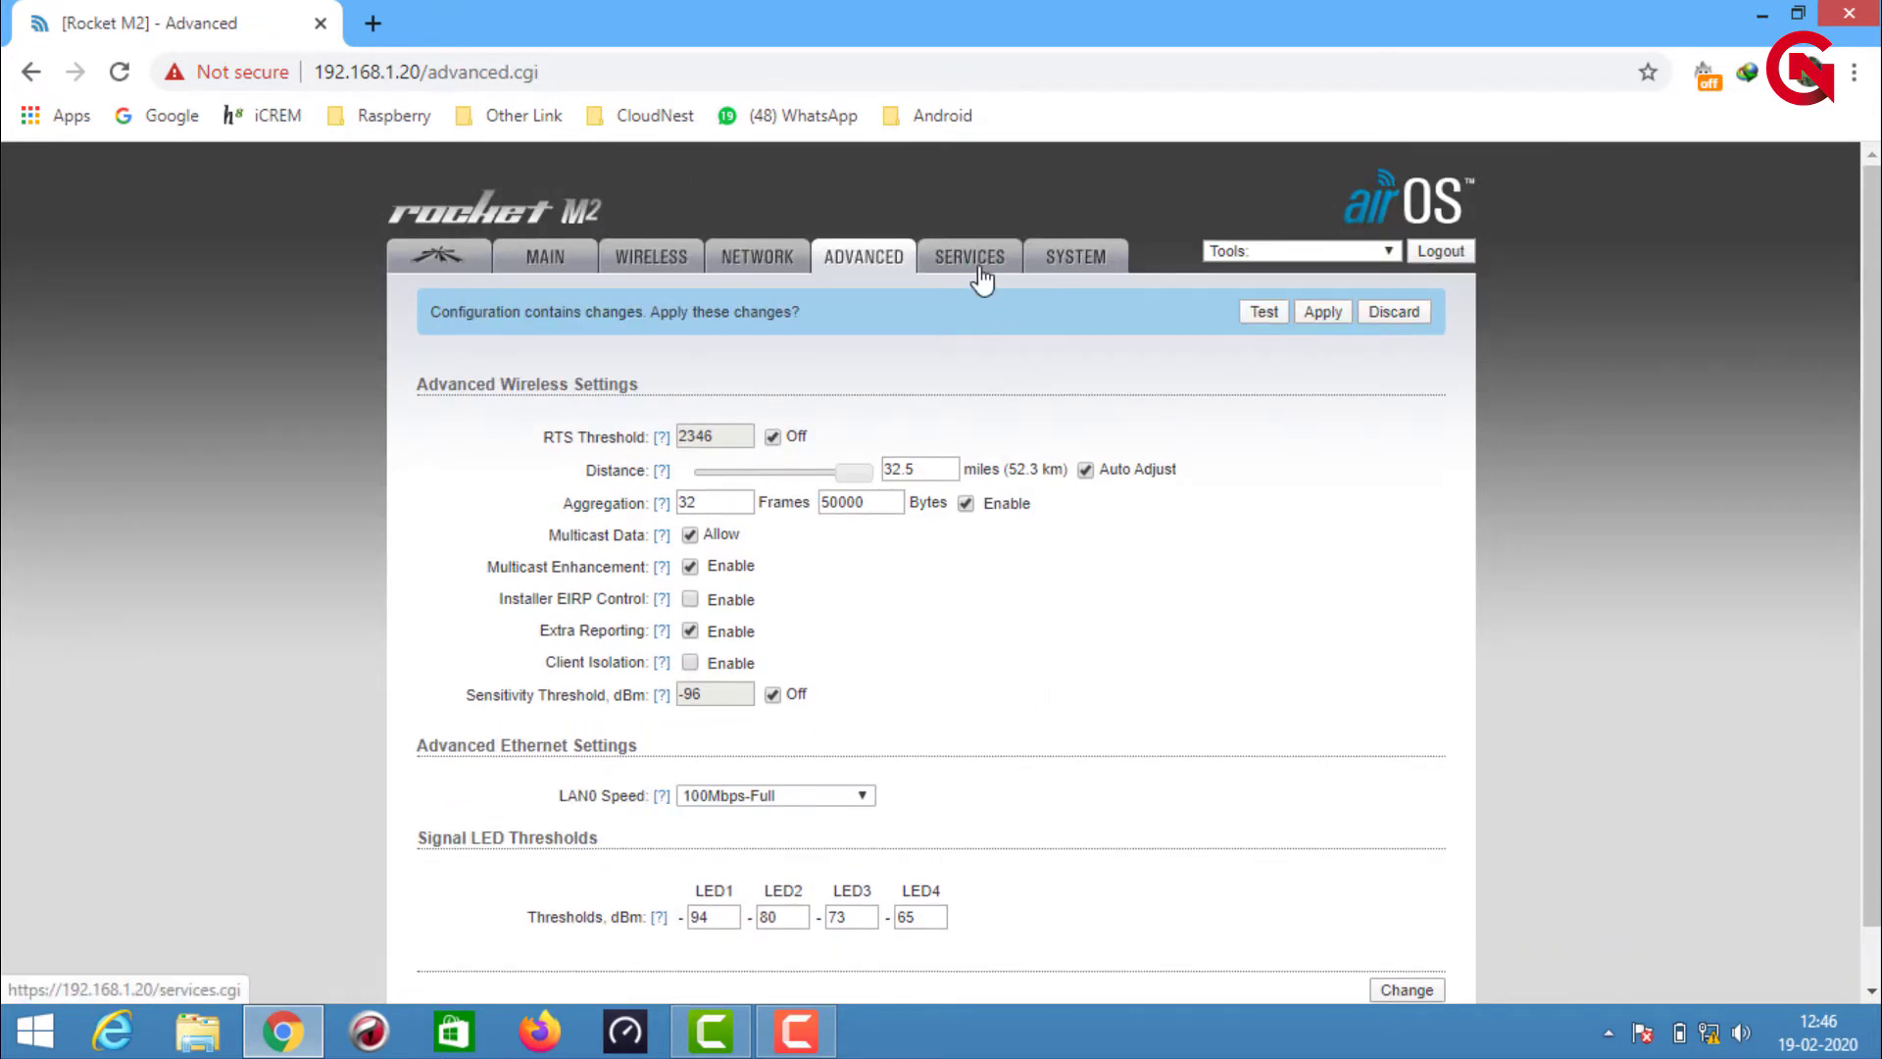
Uncheck airMAX Enable on the airMAX settings tab and submit the change
{"action": "left_click", "coordinate": [983, 263]}
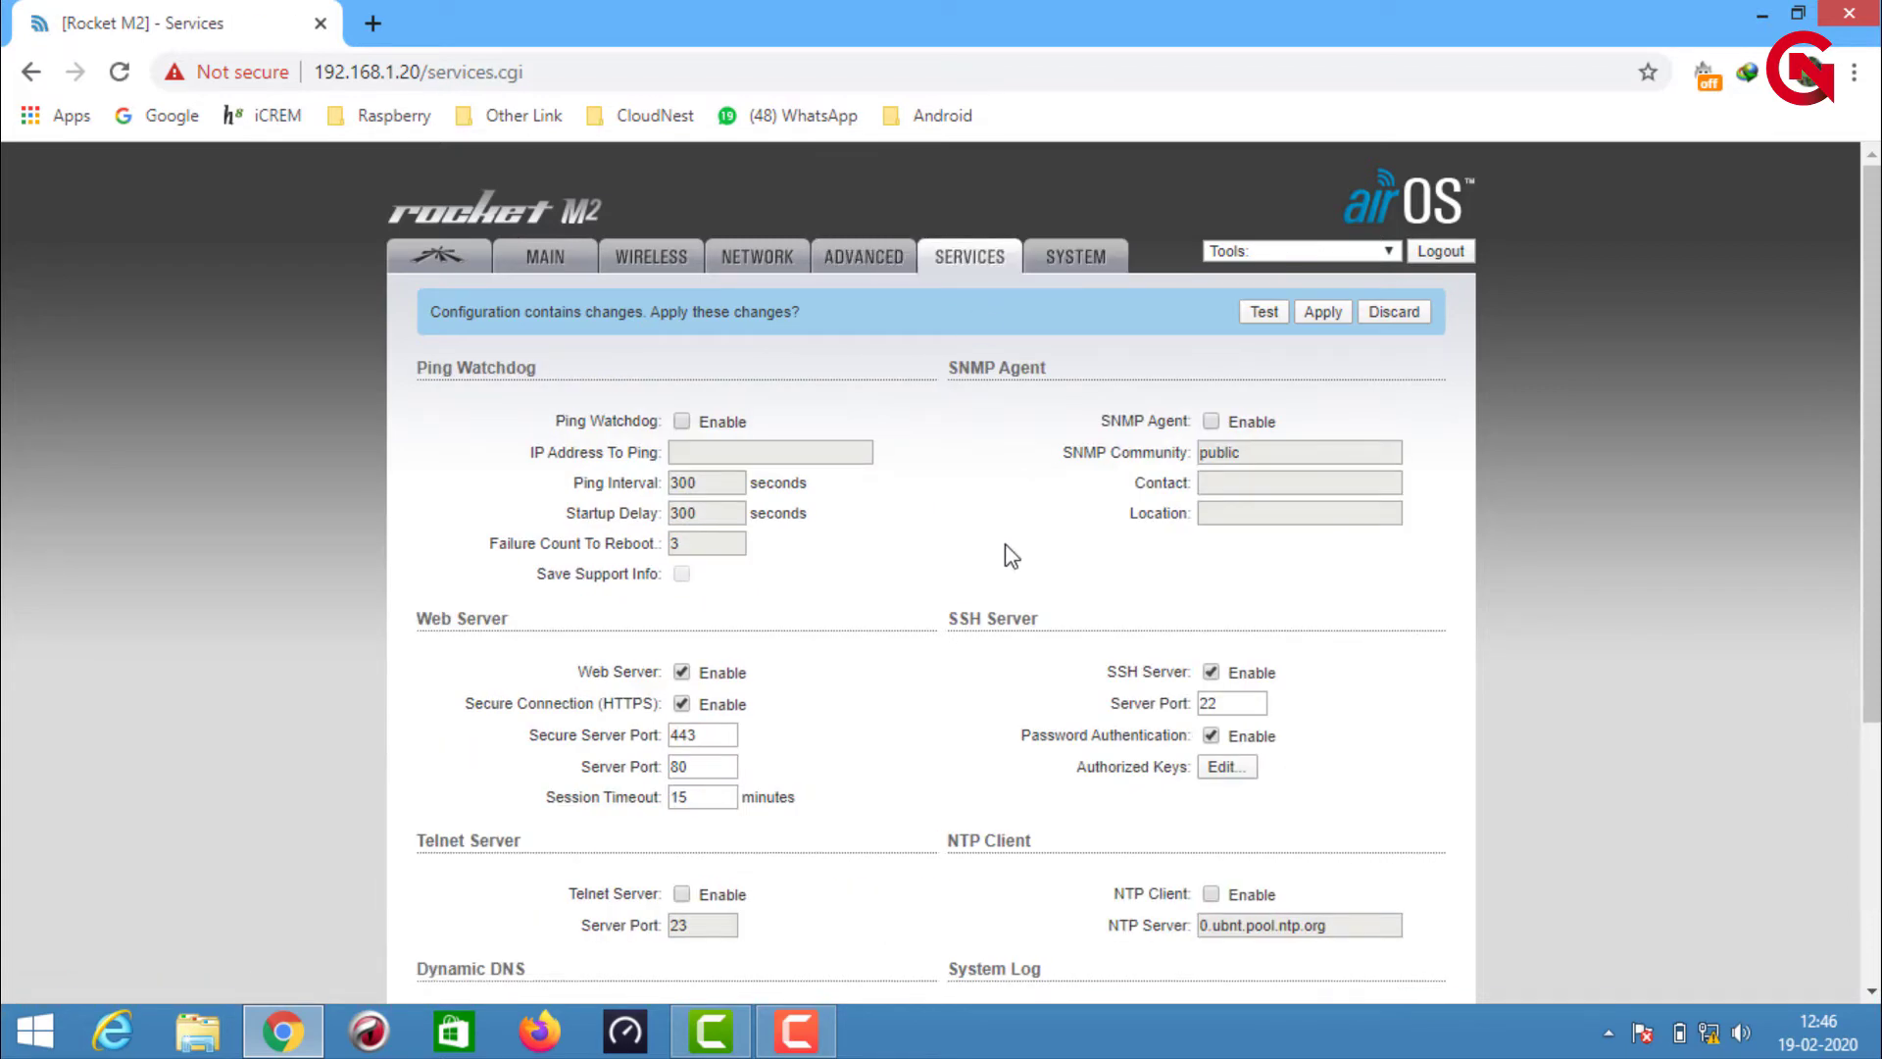
{"action": "left_click", "coordinate": [1063, 272]}
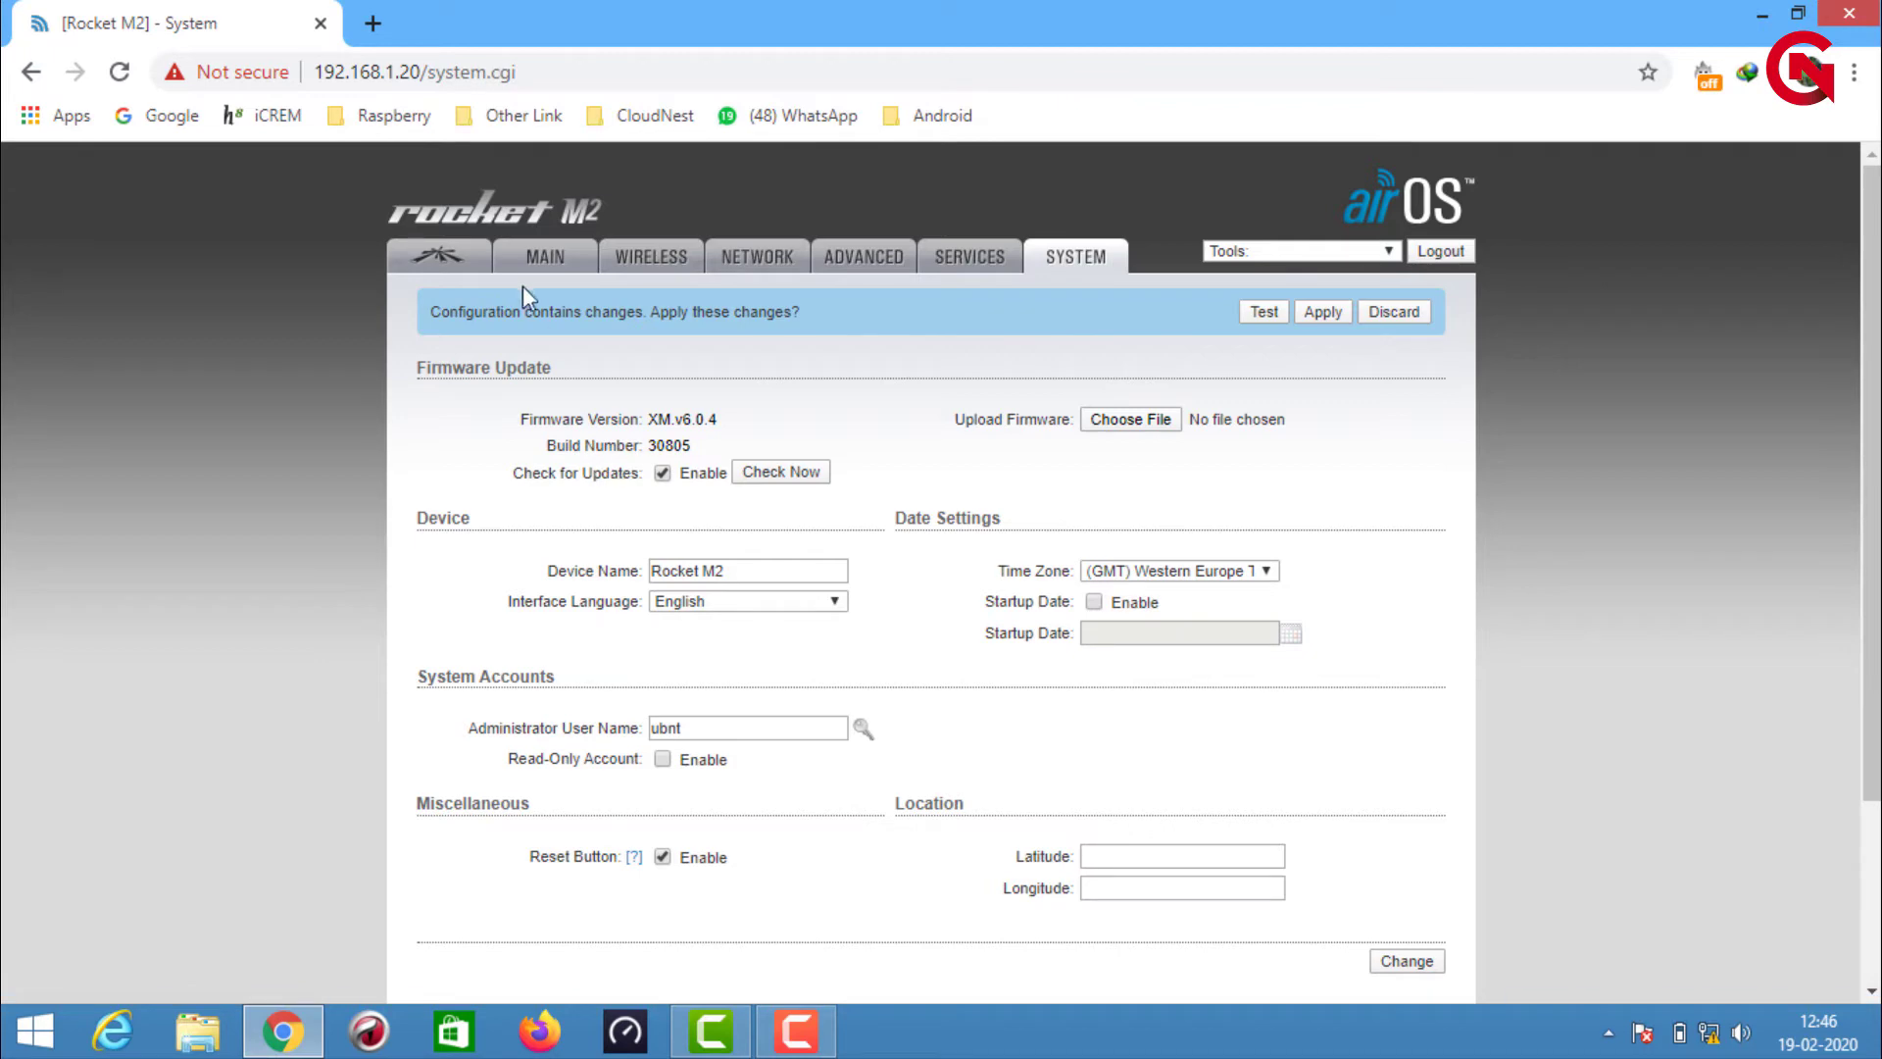
{"action": "left_click", "coordinate": [480, 263]}
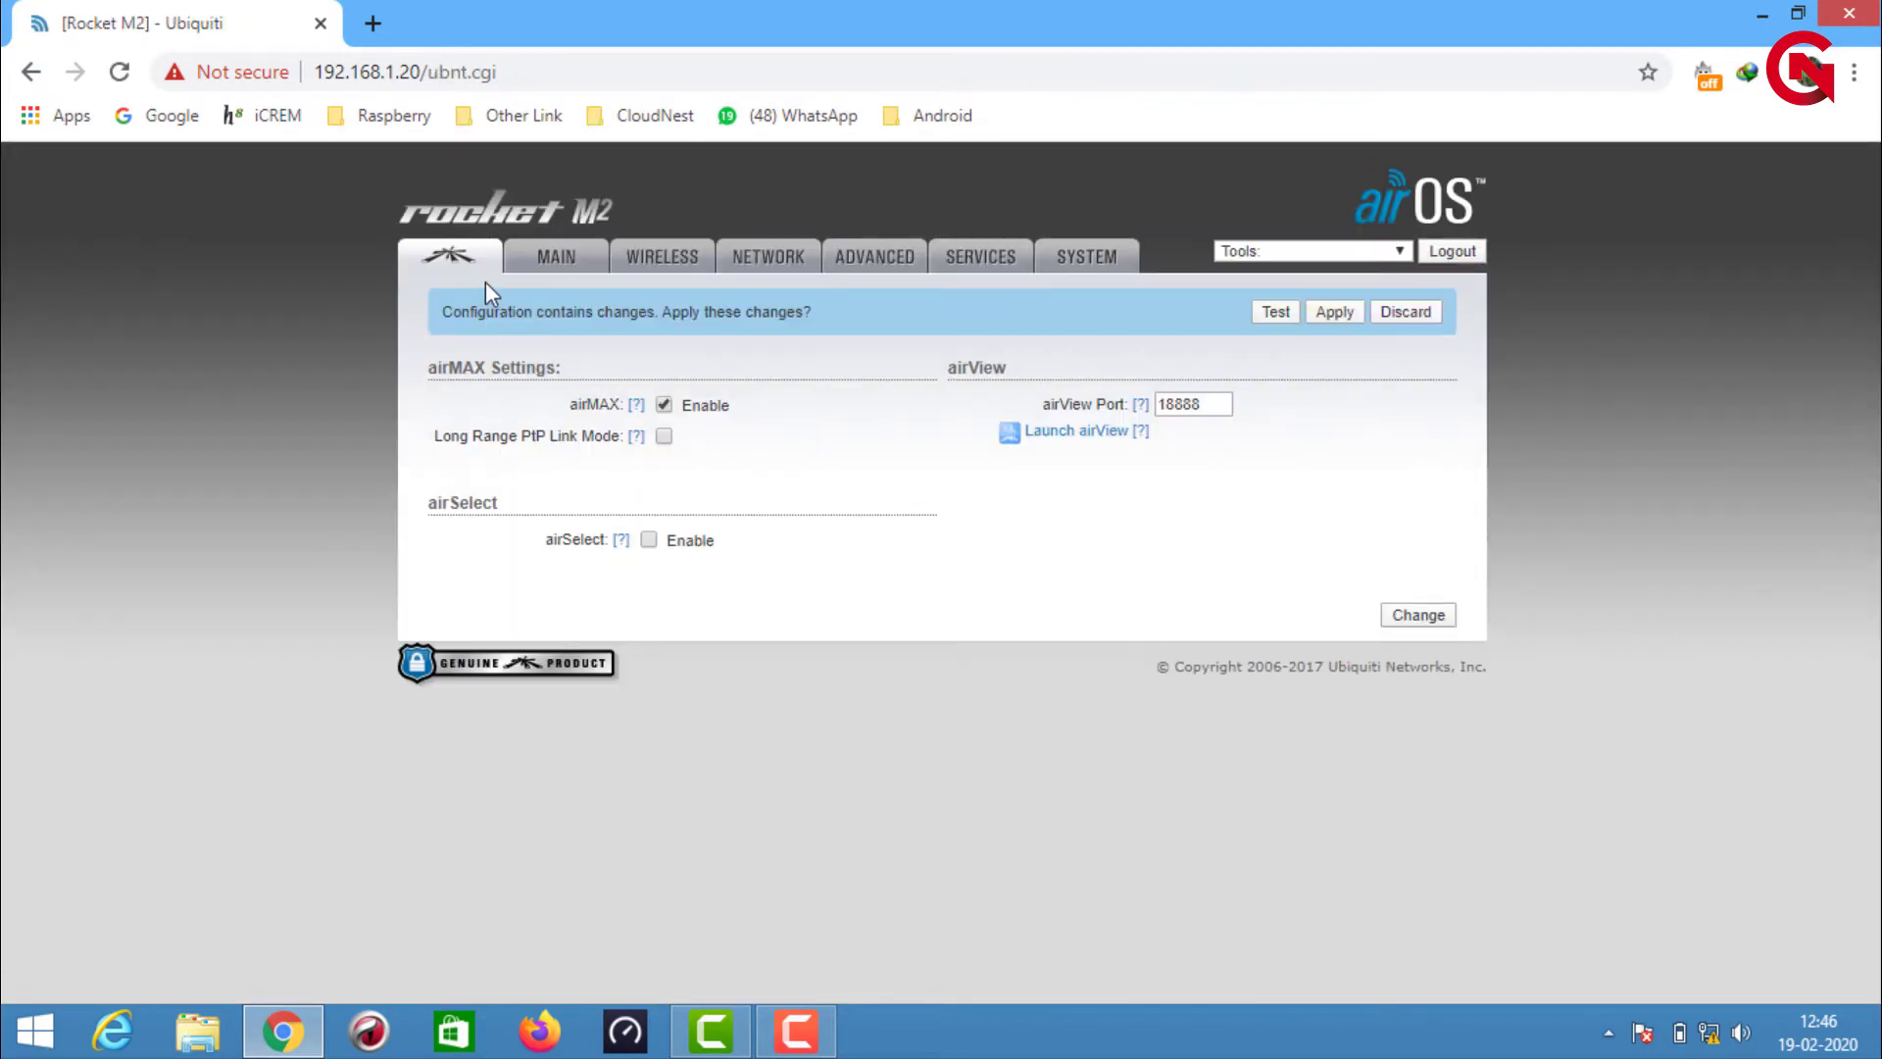
{"action": "left_click", "coordinate": [664, 404]}
{"action": "left_click", "coordinate": [1418, 616]}
Apply all queued configuration changes from the Wireless tab's pending-changes bar
{"action": "left_click", "coordinate": [561, 259]}
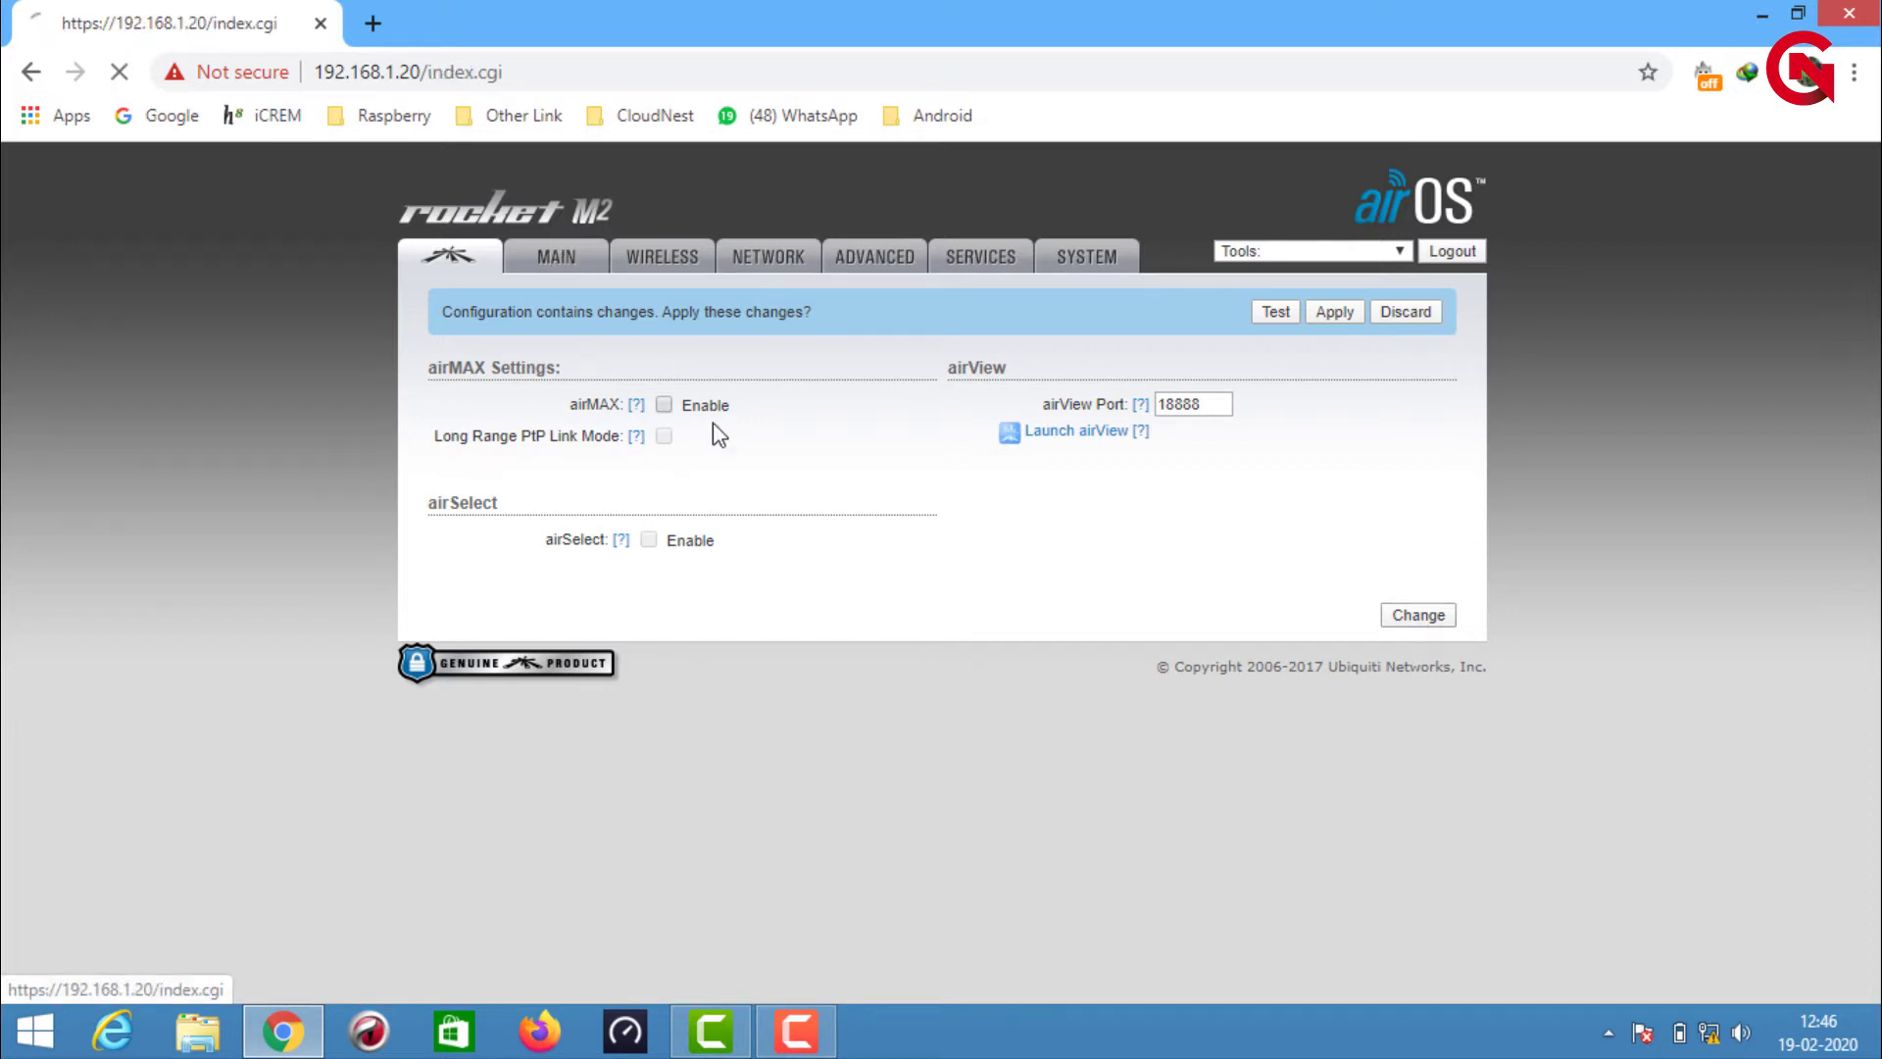
{"action": "left_click", "coordinate": [642, 260]}
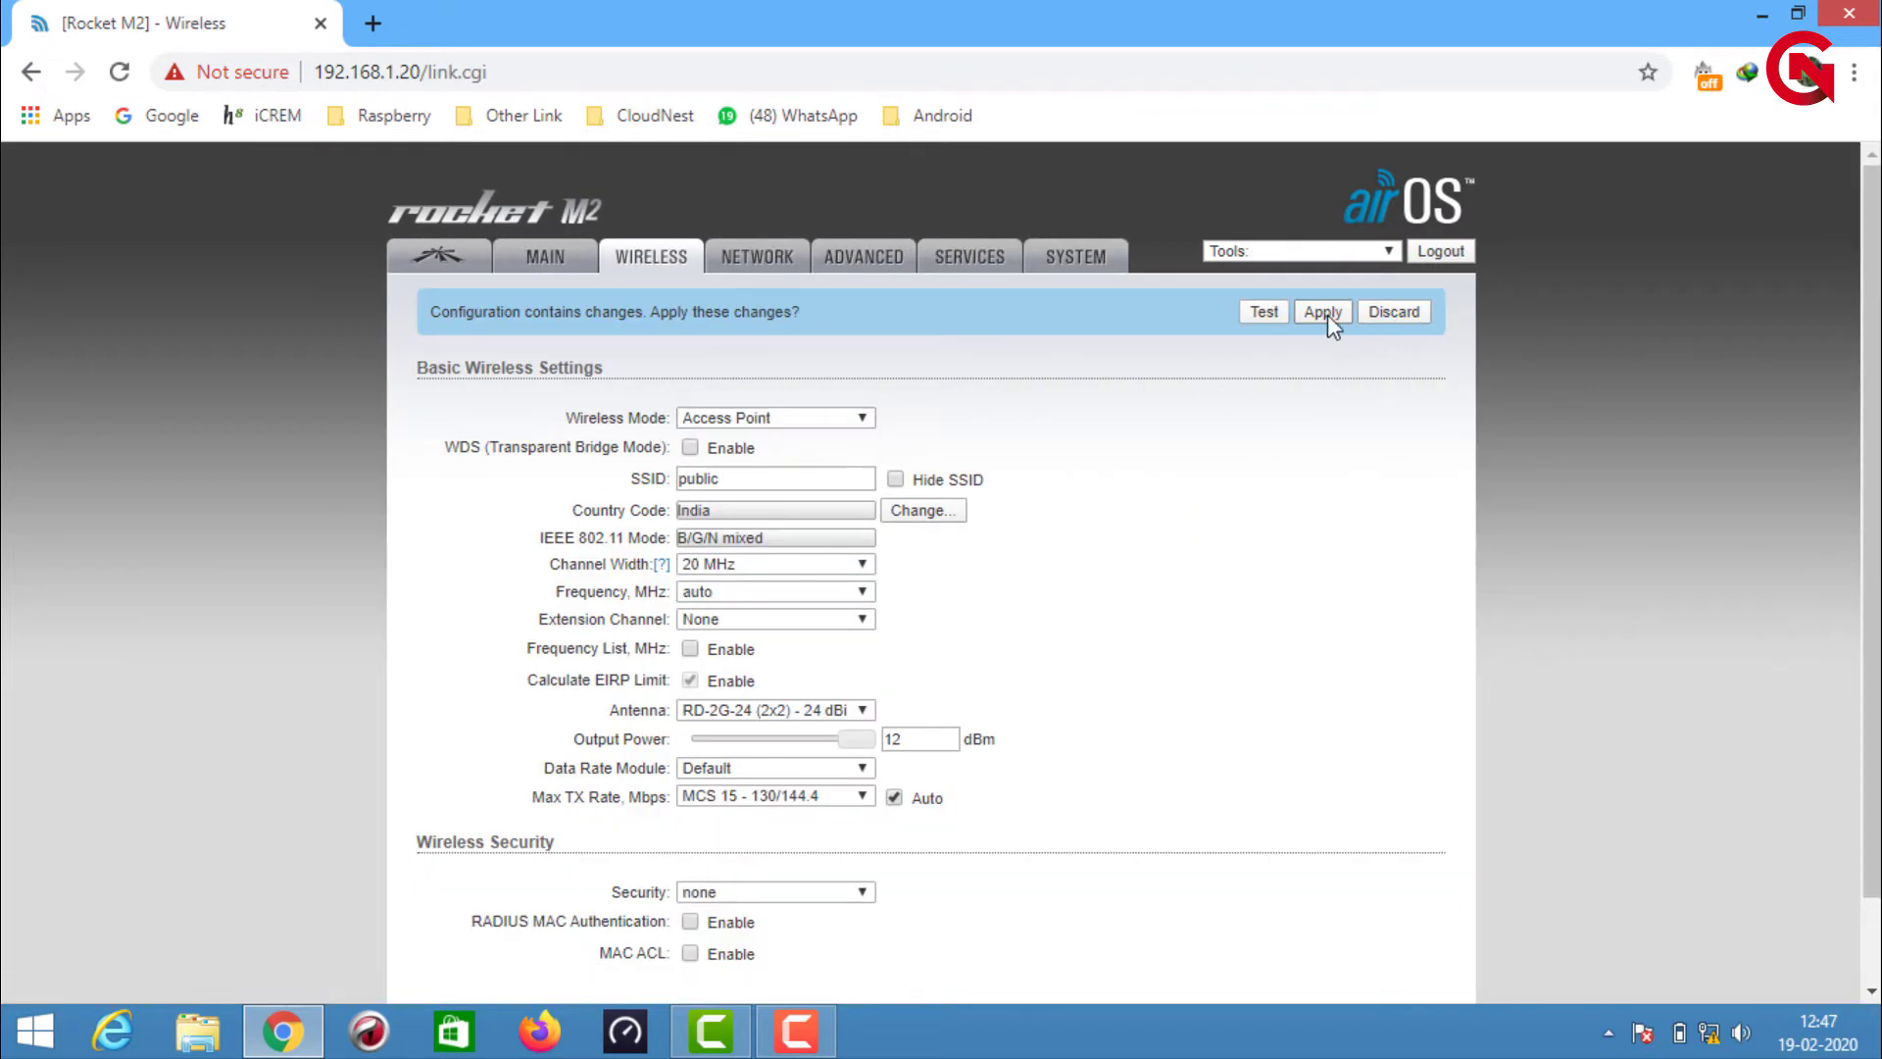
{"action": "left_click", "coordinate": [1327, 313]}
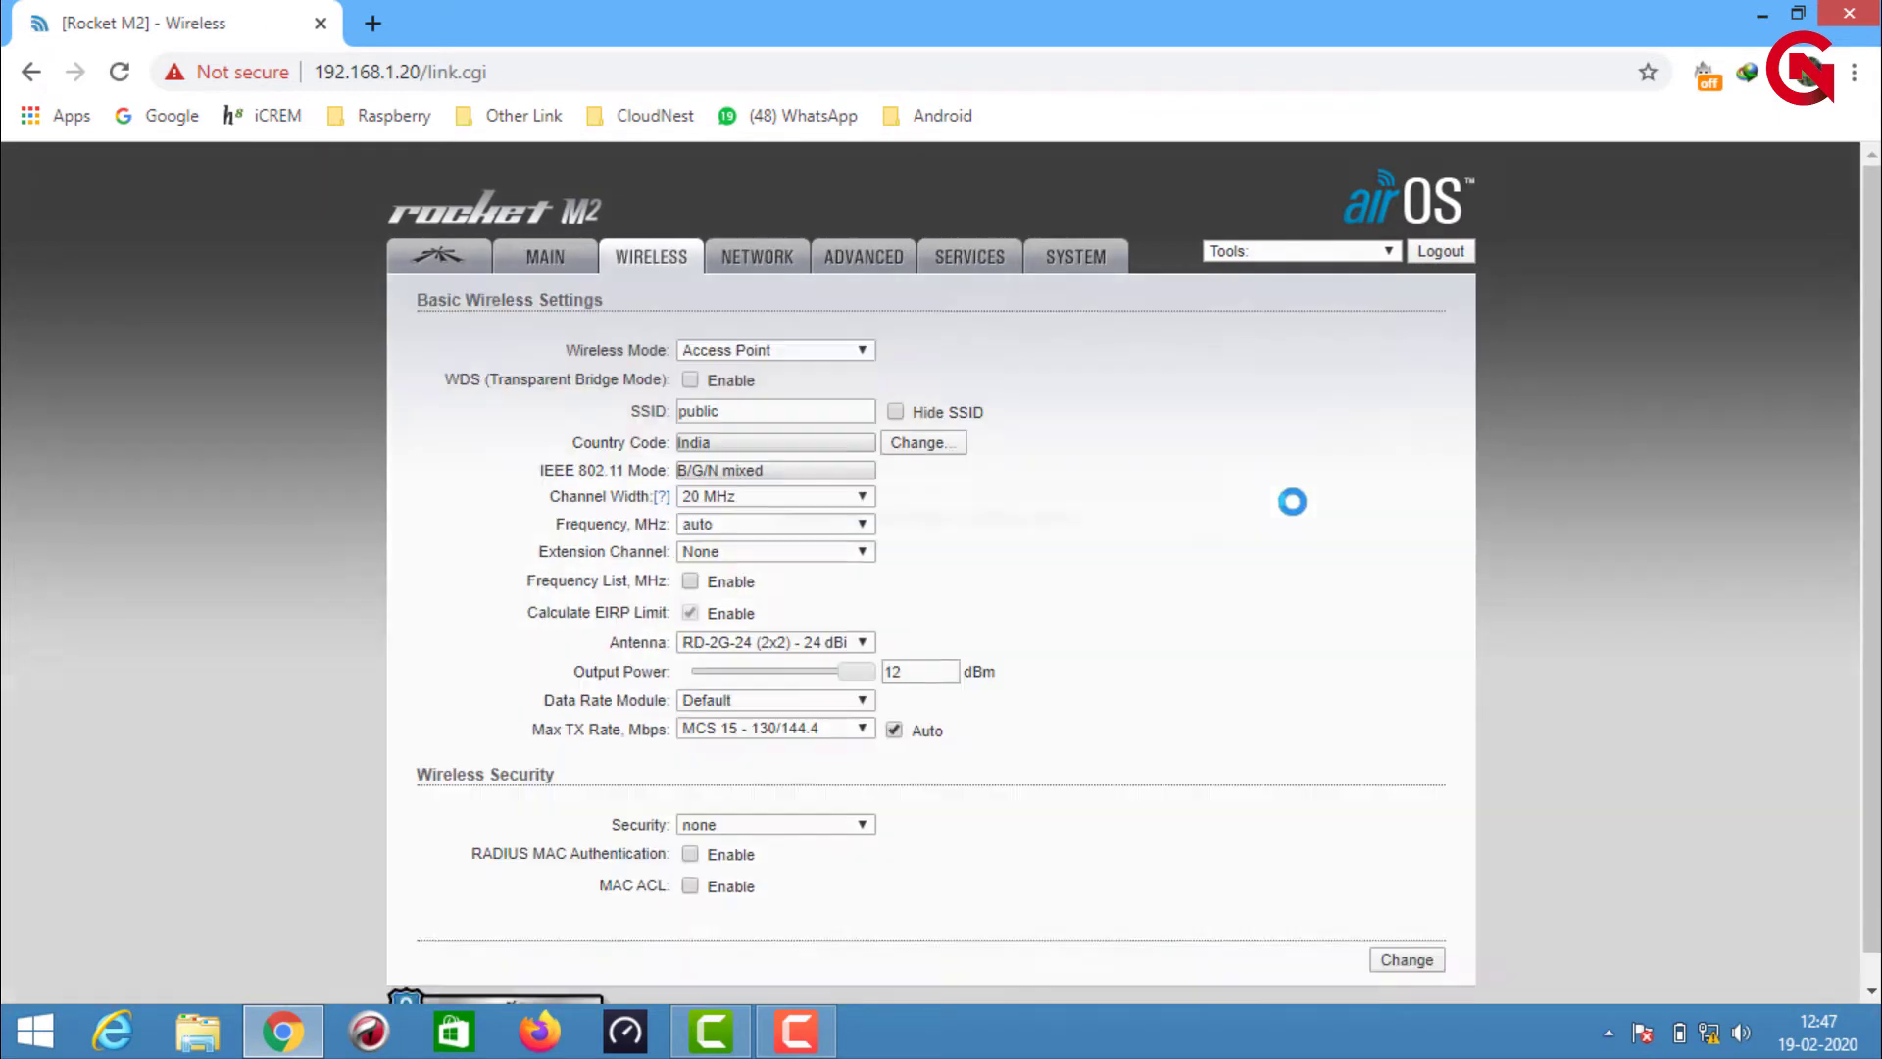